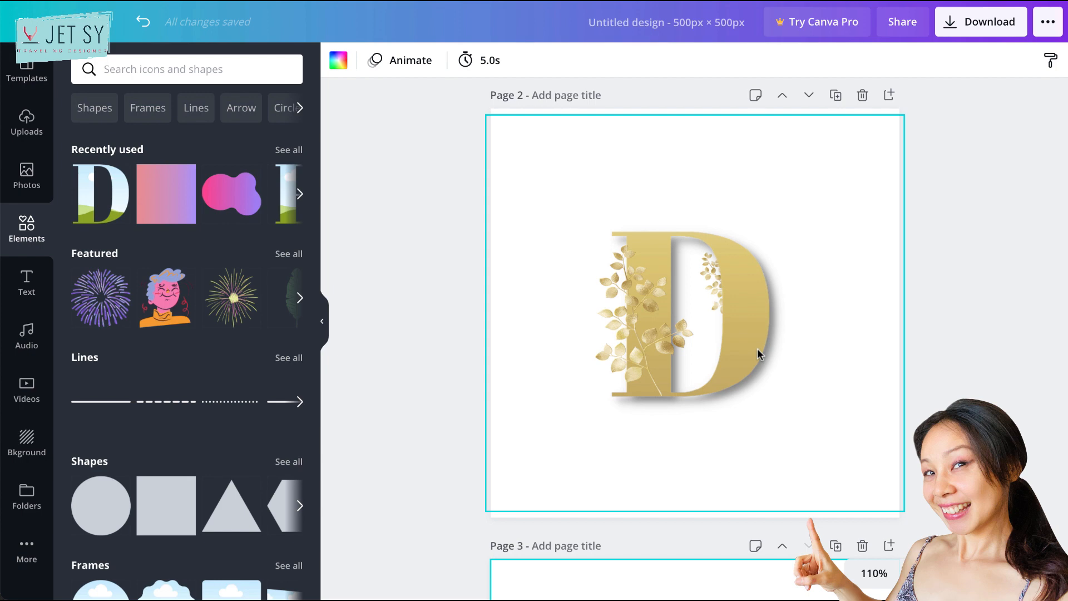
- Search the elements for "gradient" and add the pink-to-purple gradient square to blank page 3
{"action": "scroll", "coordinate": [787, 295], "scroll_direction": "down", "scroll_amount": 8}
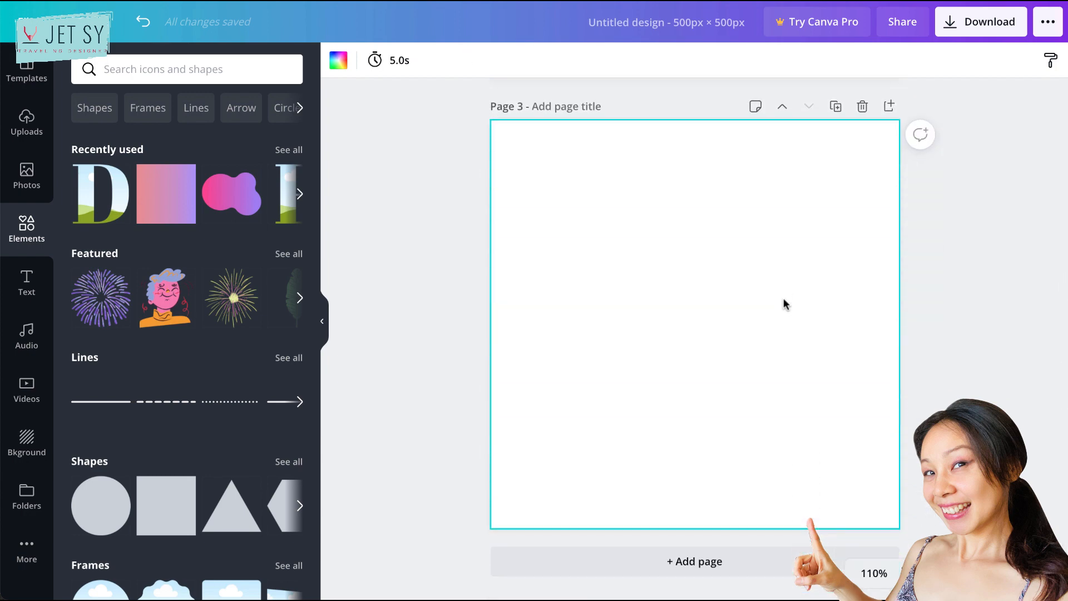
{"action": "left_click", "coordinate": [219, 70]}
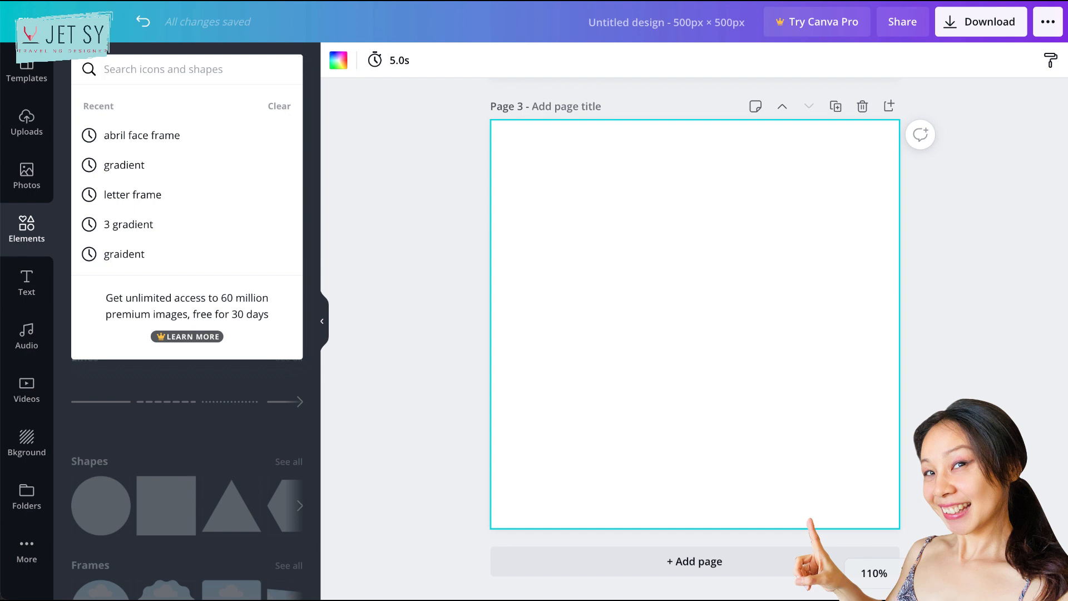
{"action": "type", "text": "gradient"}
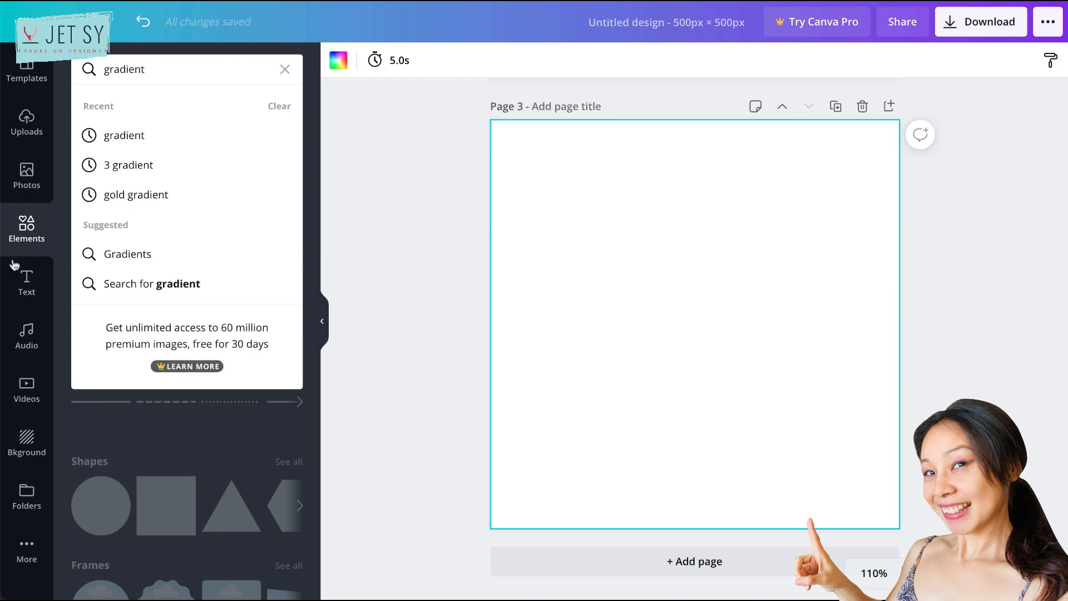
{"action": "key", "text": "Return"}
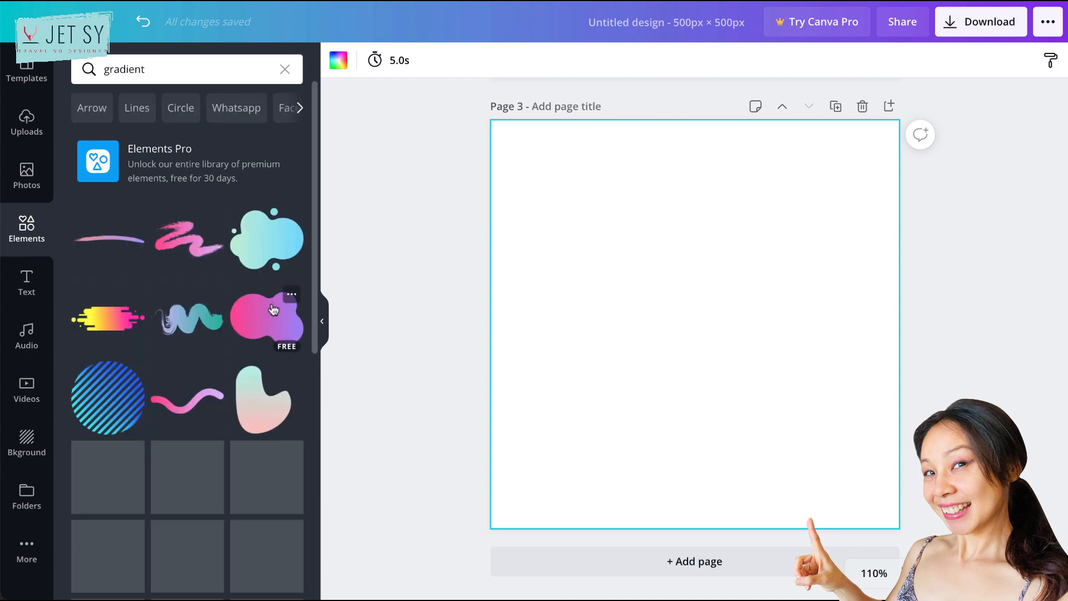
{"action": "scroll", "coordinate": [236, 443], "scroll_direction": "down", "scroll_amount": 3}
{"action": "scroll", "coordinate": [237, 443], "scroll_direction": "down", "scroll_amount": 10}
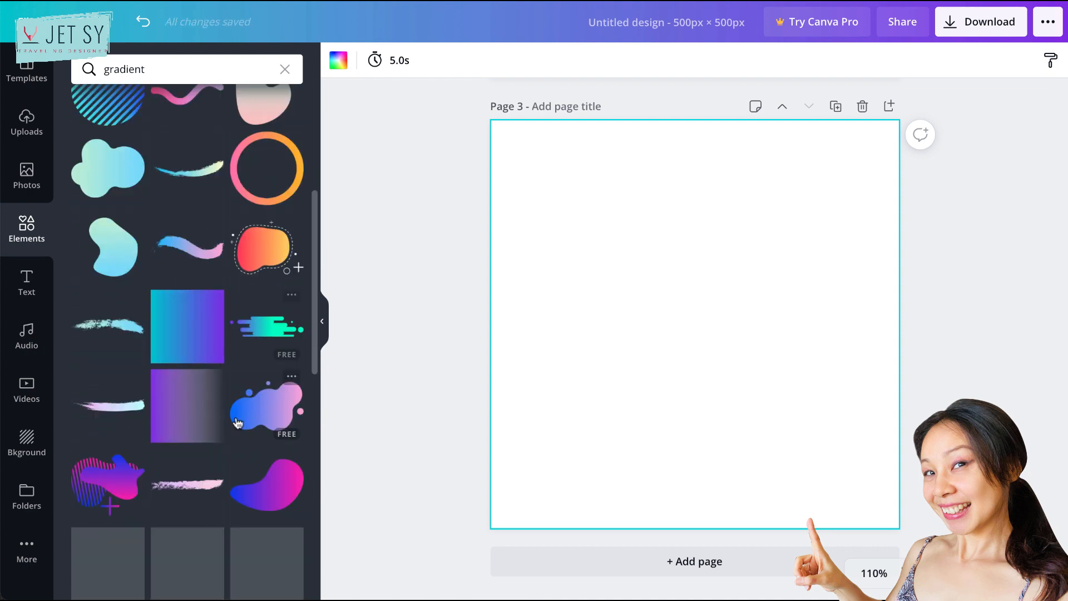
{"action": "scroll", "coordinate": [235, 416], "scroll_direction": "down", "scroll_amount": 1}
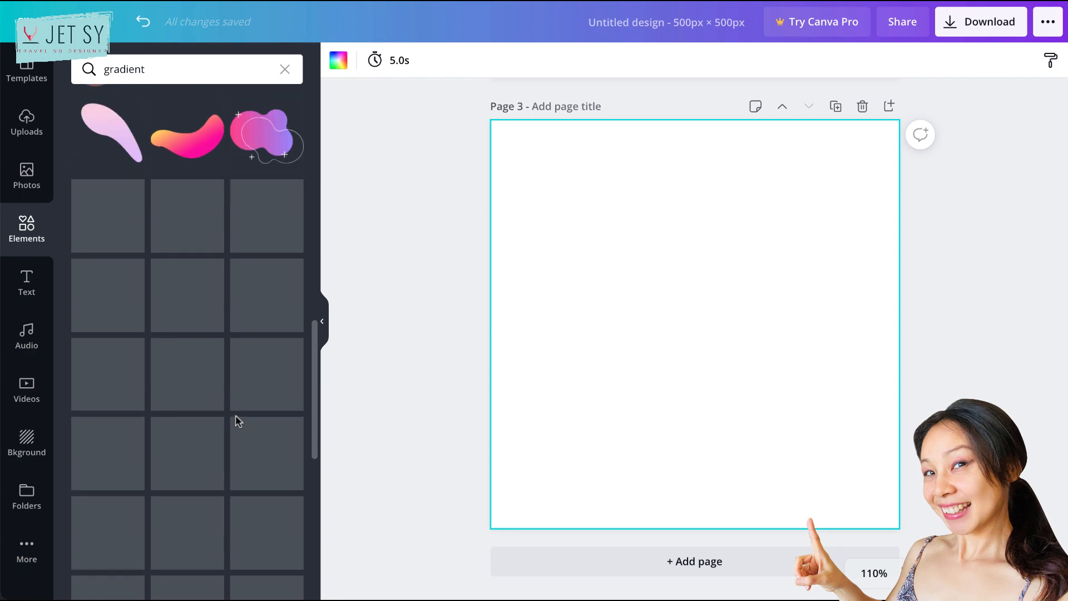
{"action": "scroll", "coordinate": [237, 421], "scroll_direction": "down", "scroll_amount": 1}
{"action": "scroll", "coordinate": [237, 423], "scroll_direction": "down", "scroll_amount": 3}
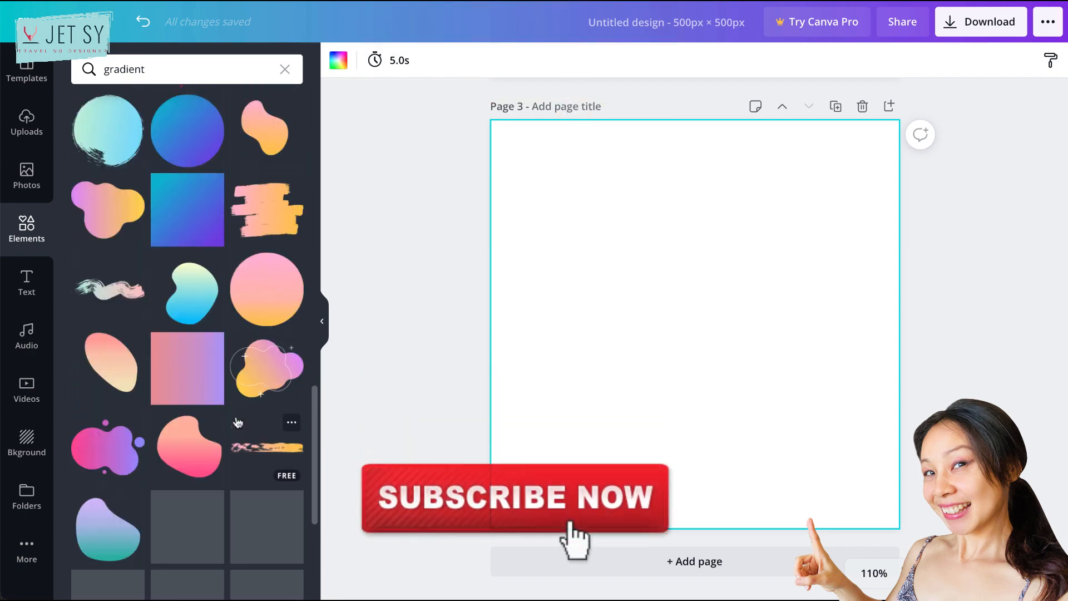
{"action": "left_click", "coordinate": [179, 368]}
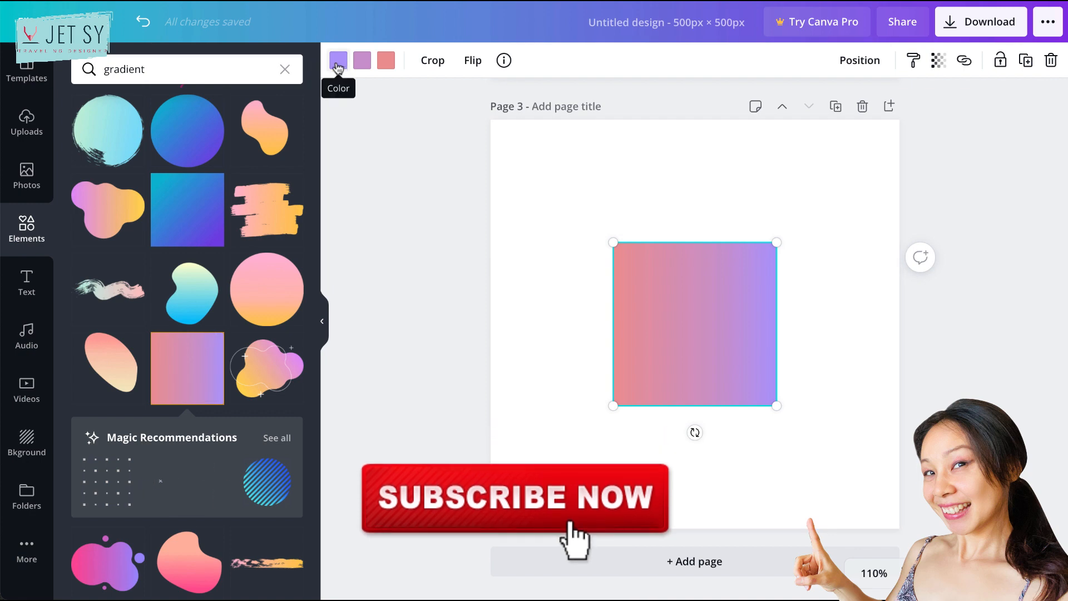
- Recolor the gradient square's purple, mauve and pink with dark gold, pale gold and medium gold from the floral photo's colors
{"action": "left_click", "coordinate": [338, 61]}
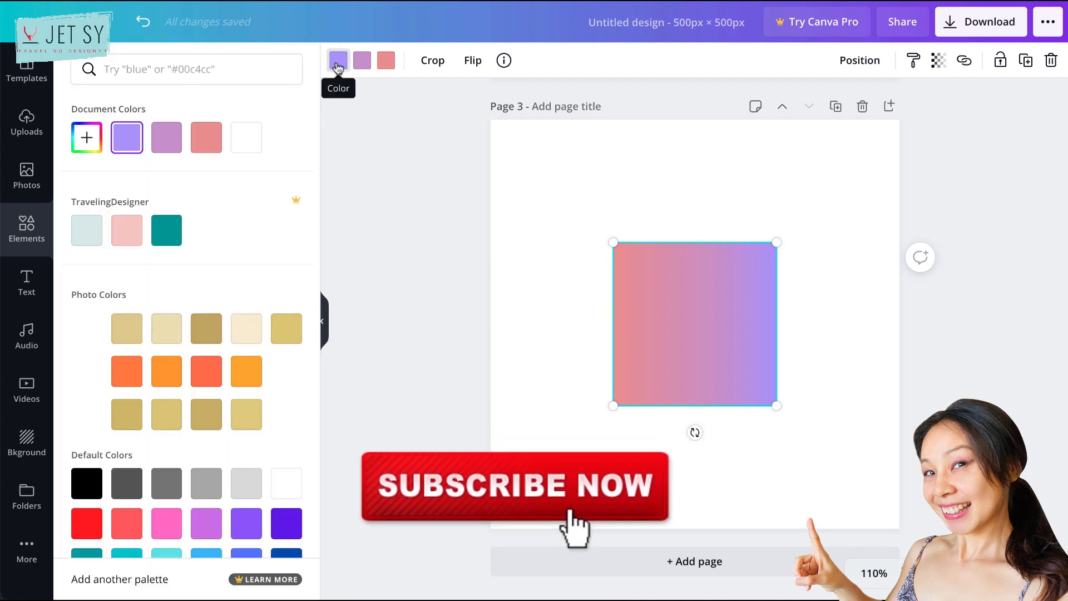
{"action": "left_click", "coordinate": [207, 328]}
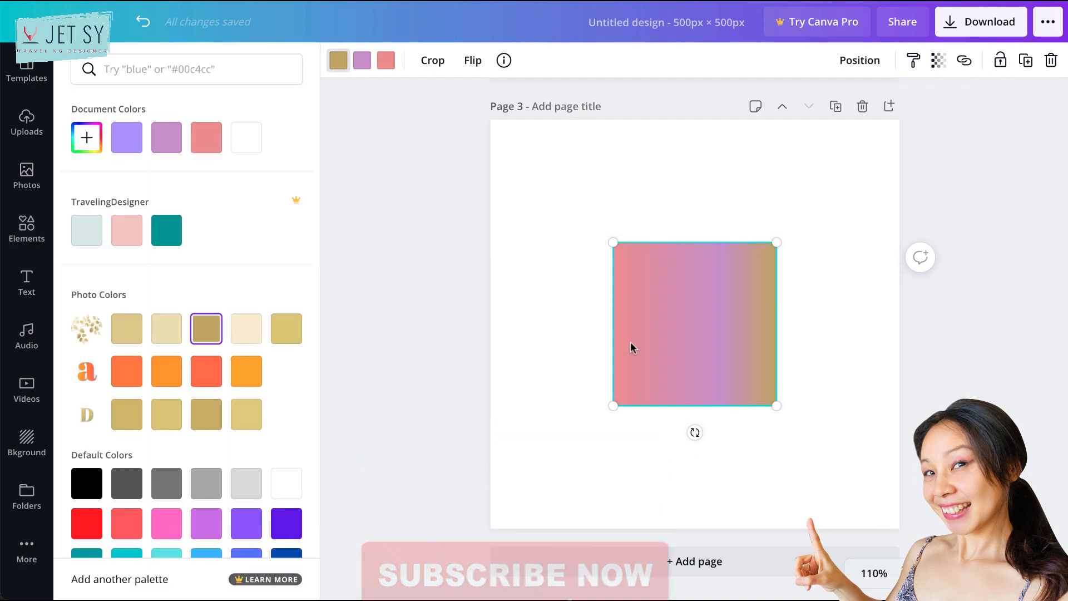
{"action": "left_click", "coordinate": [363, 60]}
{"action": "left_click", "coordinate": [172, 328]}
{"action": "left_click", "coordinate": [386, 60]}
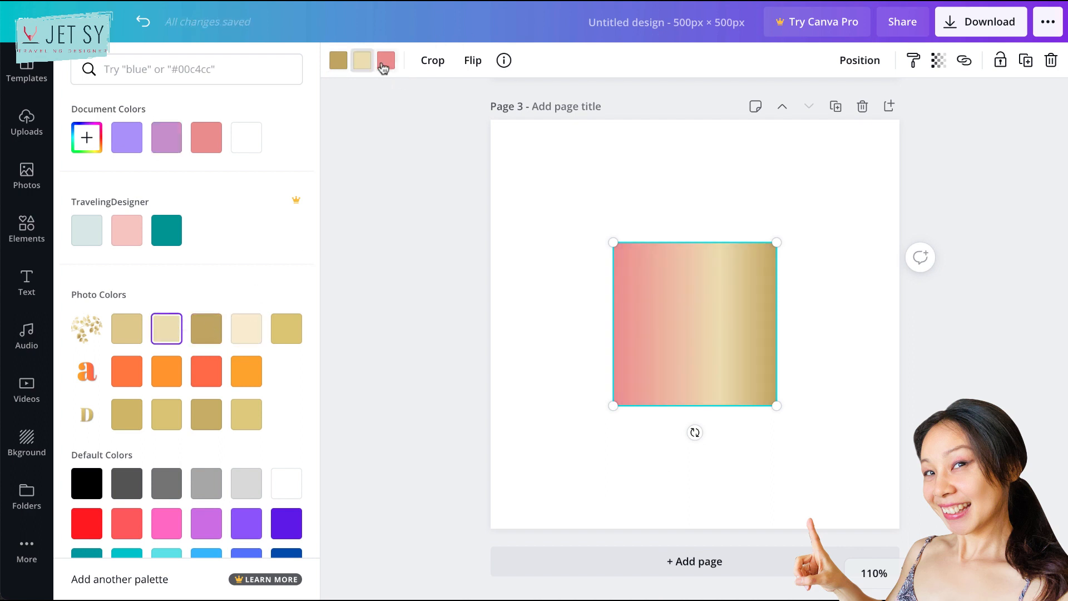
{"action": "left_click", "coordinate": [128, 334]}
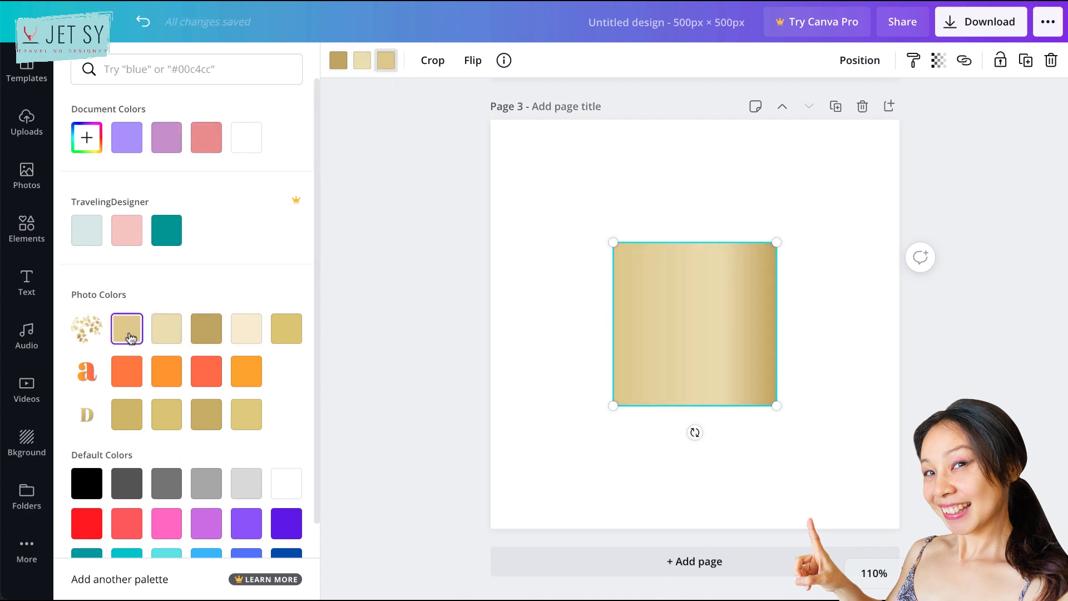
- Set the gradient square's first color to cream, the second to medium gold and the third to dark gold from the floral photo's colors
{"action": "left_click", "coordinate": [338, 66]}
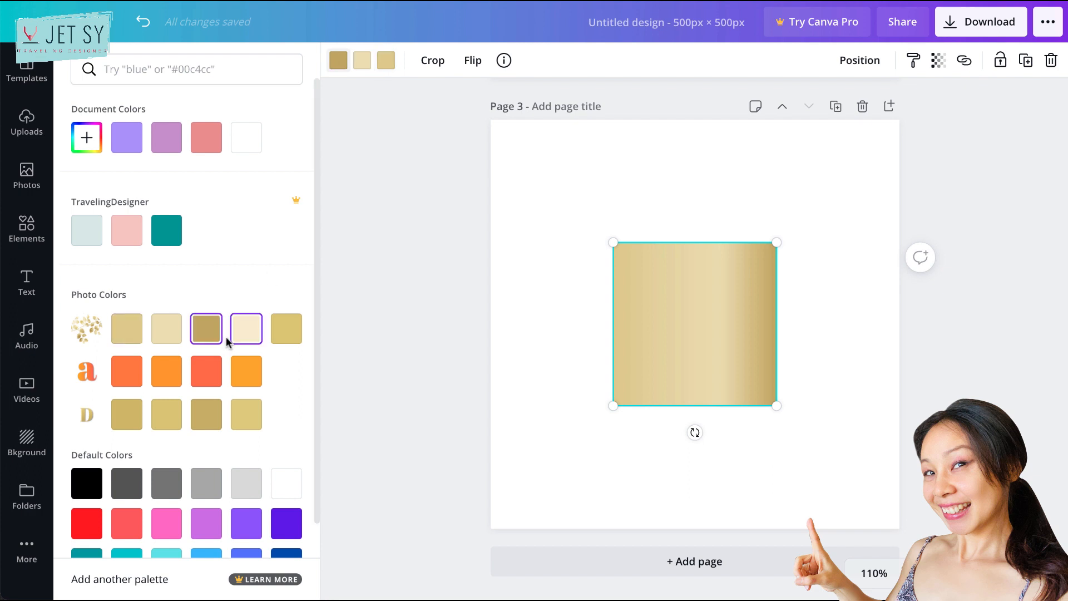
{"action": "left_click", "coordinate": [247, 328]}
{"action": "left_click", "coordinate": [360, 63]}
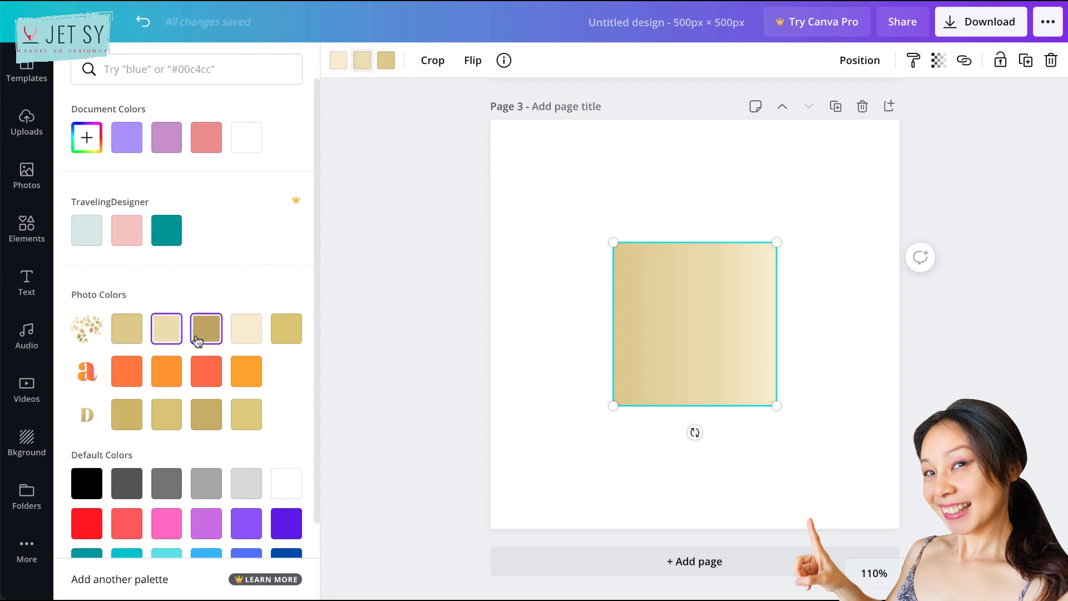
{"action": "left_click", "coordinate": [204, 336]}
{"action": "left_click", "coordinate": [166, 334]}
{"action": "left_click", "coordinate": [127, 329]}
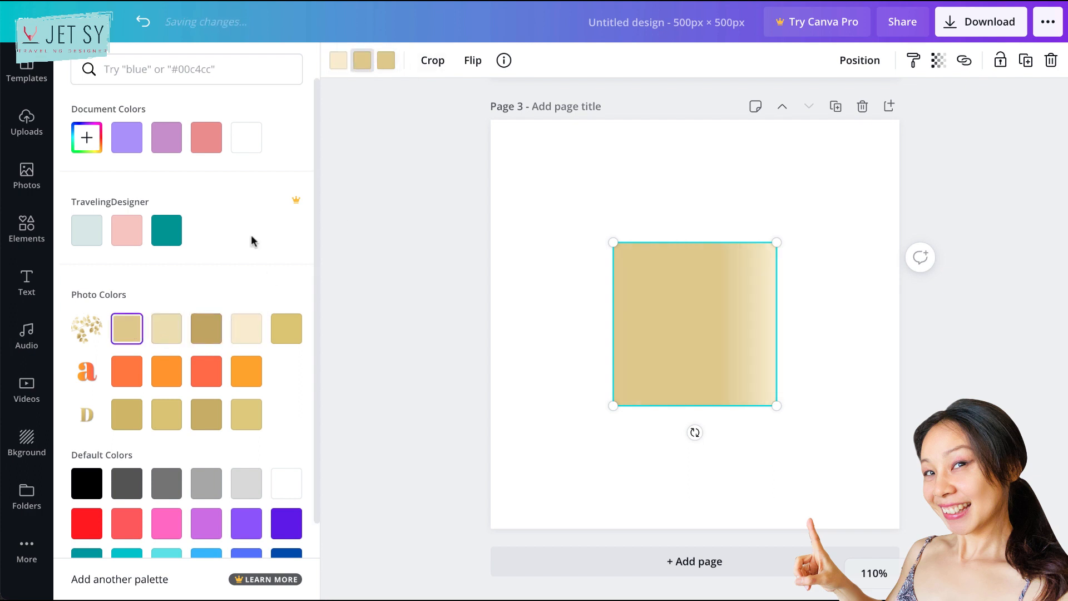
{"action": "left_click", "coordinate": [386, 60]}
{"action": "left_click", "coordinate": [201, 338]}
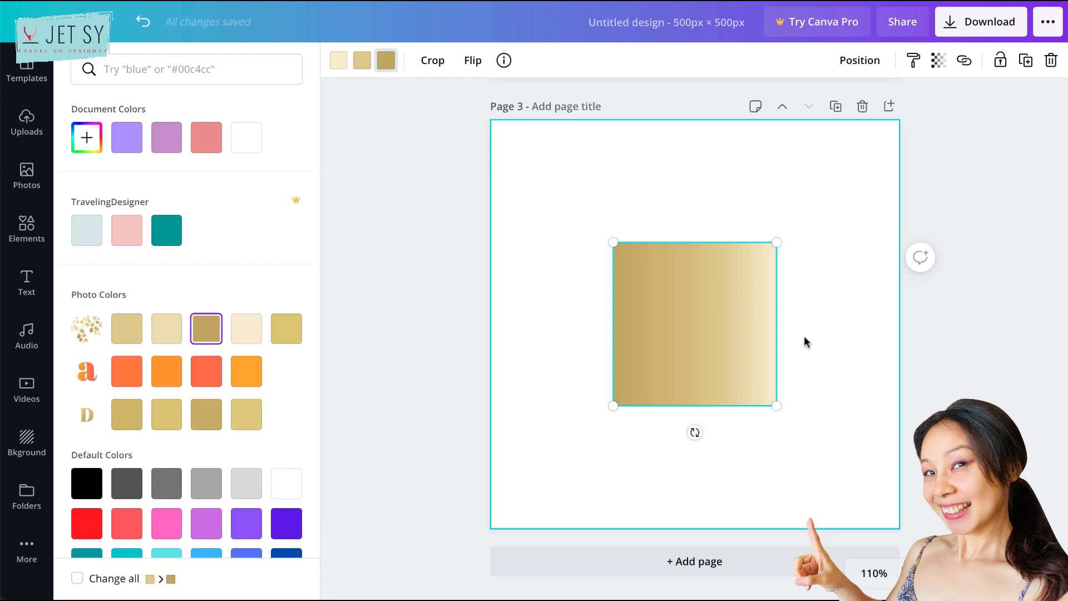
- Enlarge the gold gradient square until it covers the whole of page 3
{"action": "left_click_drag", "start_coordinate": [777, 405], "coordinate": [896, 523]}
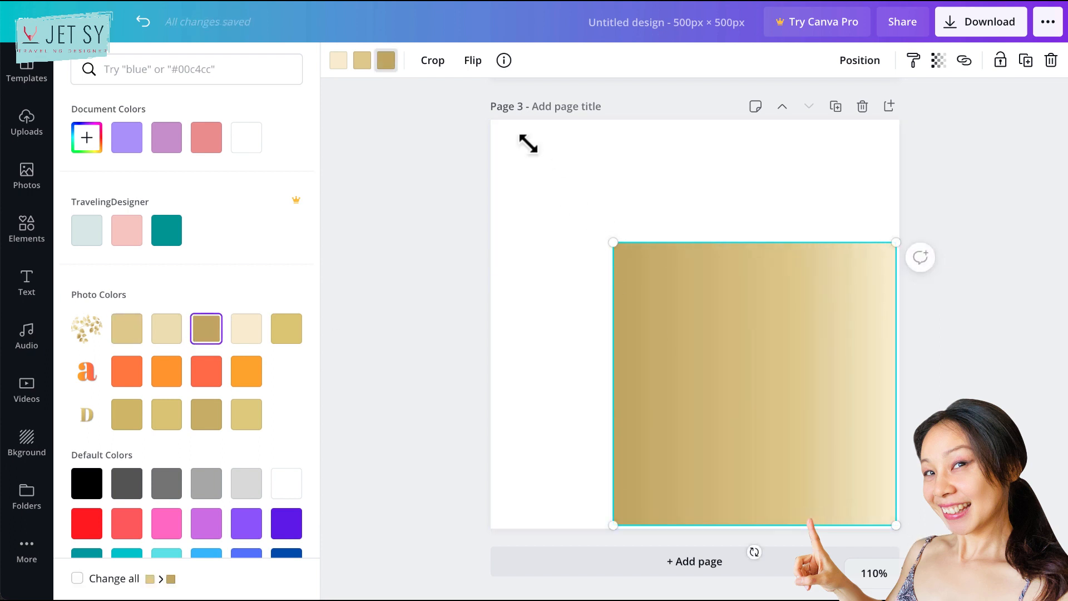
{"action": "left_click_drag", "start_coordinate": [529, 144], "coordinate": [490, 113]}
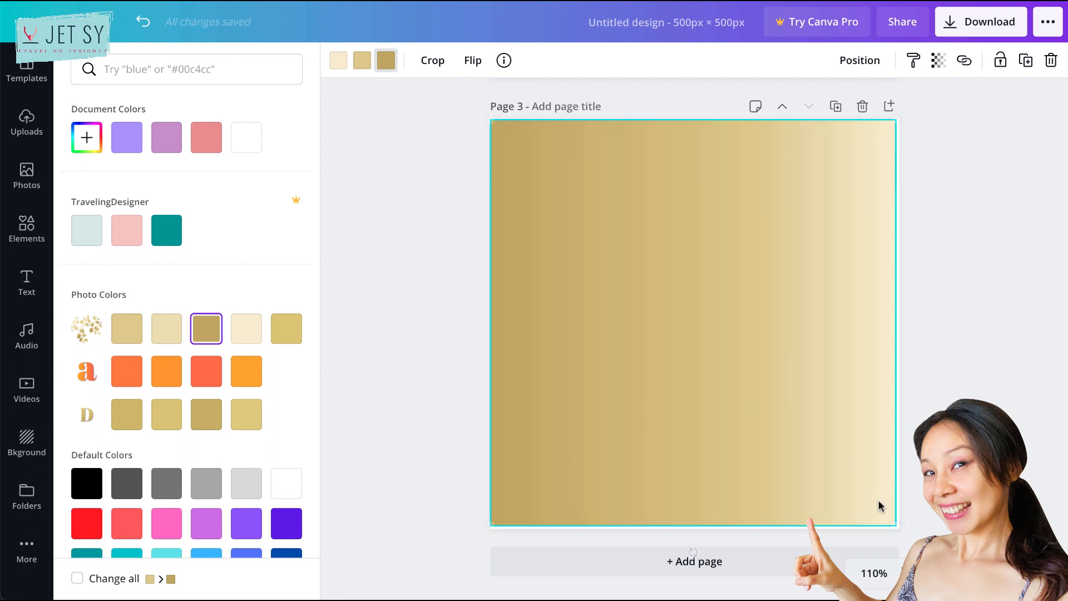
{"action": "left_click_drag", "start_coordinate": [895, 522], "coordinate": [900, 529]}
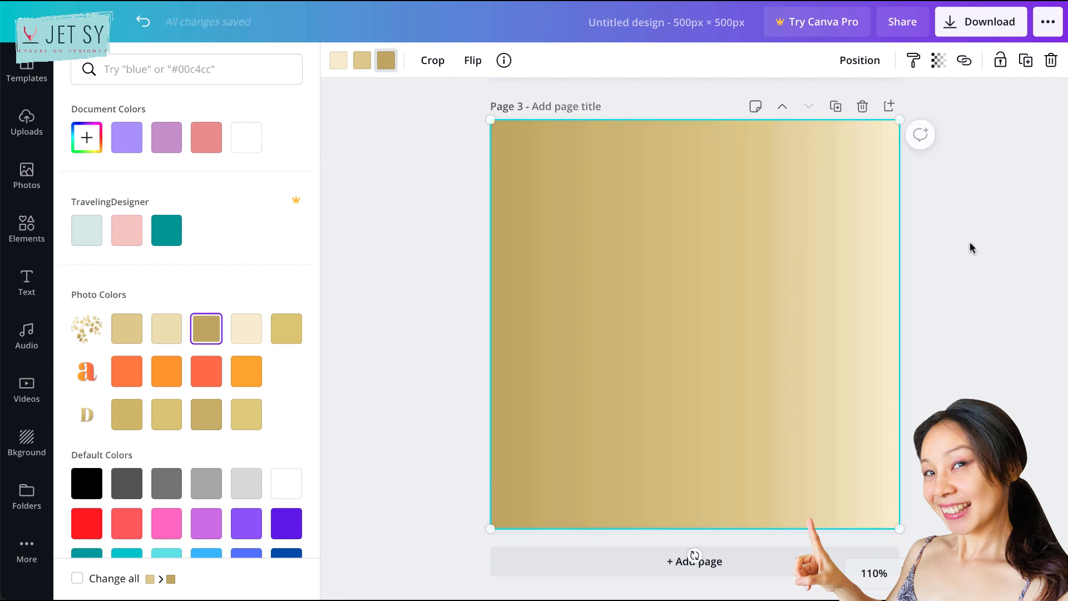
- Download only page 3 as a PNG file
{"action": "left_click", "coordinate": [979, 22]}
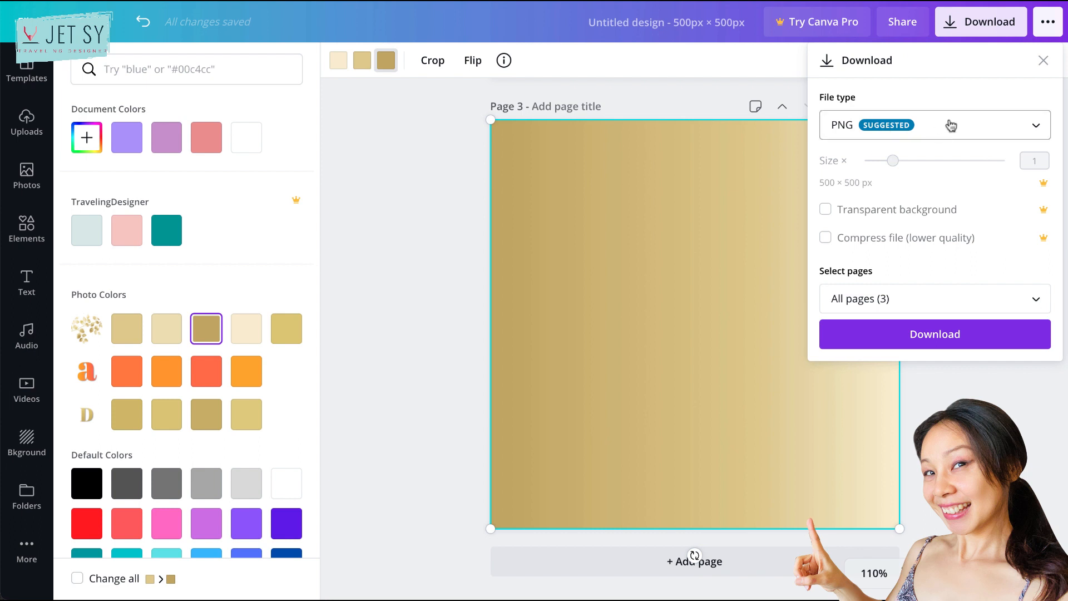
{"action": "left_click", "coordinate": [996, 299]}
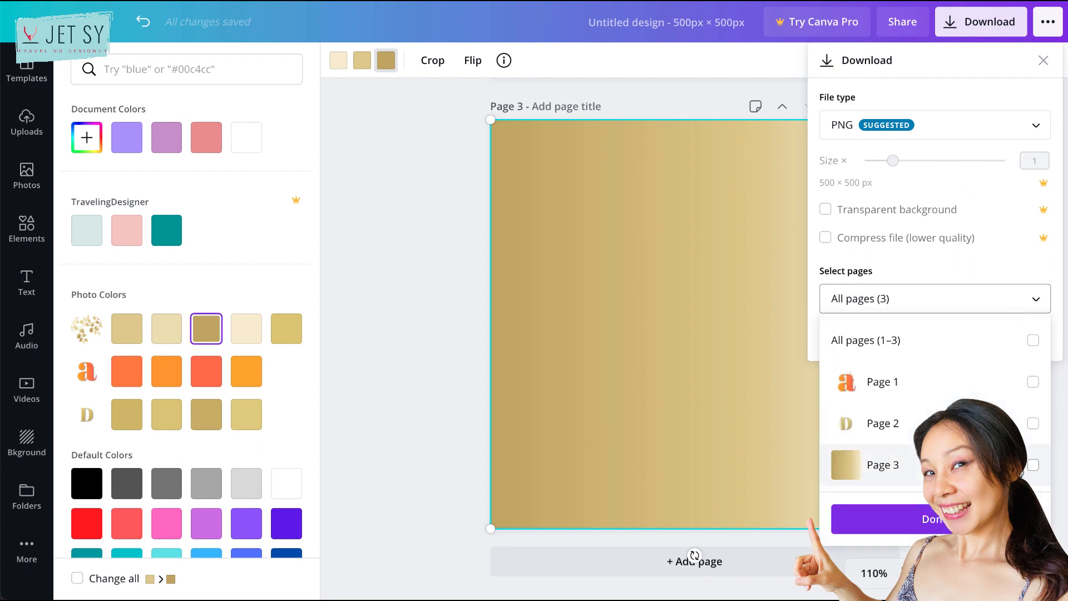
{"action": "left_click", "coordinate": [1033, 467]}
{"action": "left_click", "coordinate": [918, 519]}
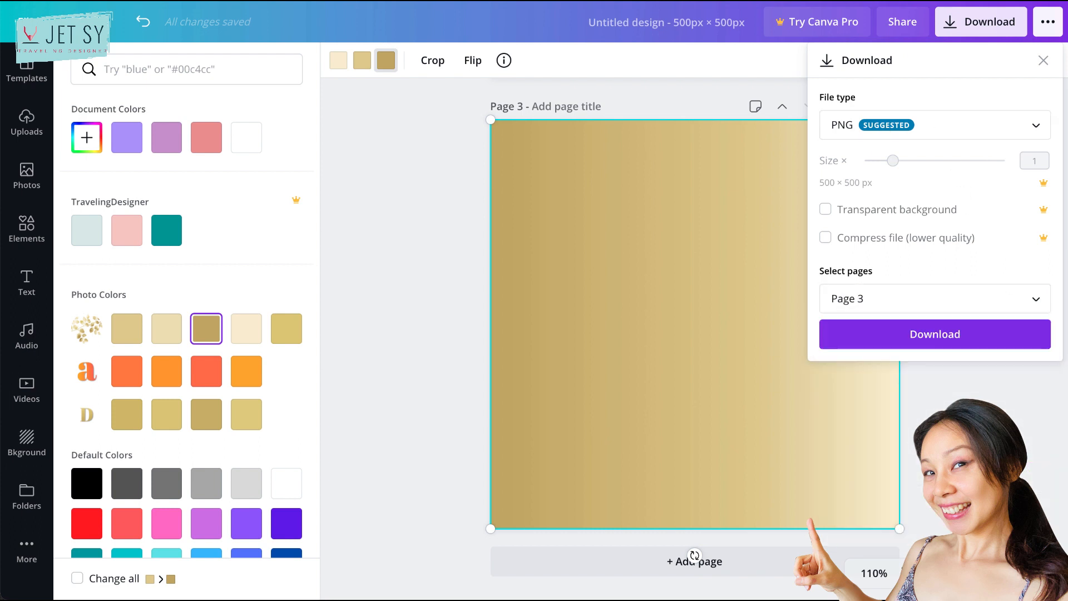
{"action": "left_click", "coordinate": [972, 340]}
{"action": "left_click", "coordinate": [658, 482]}
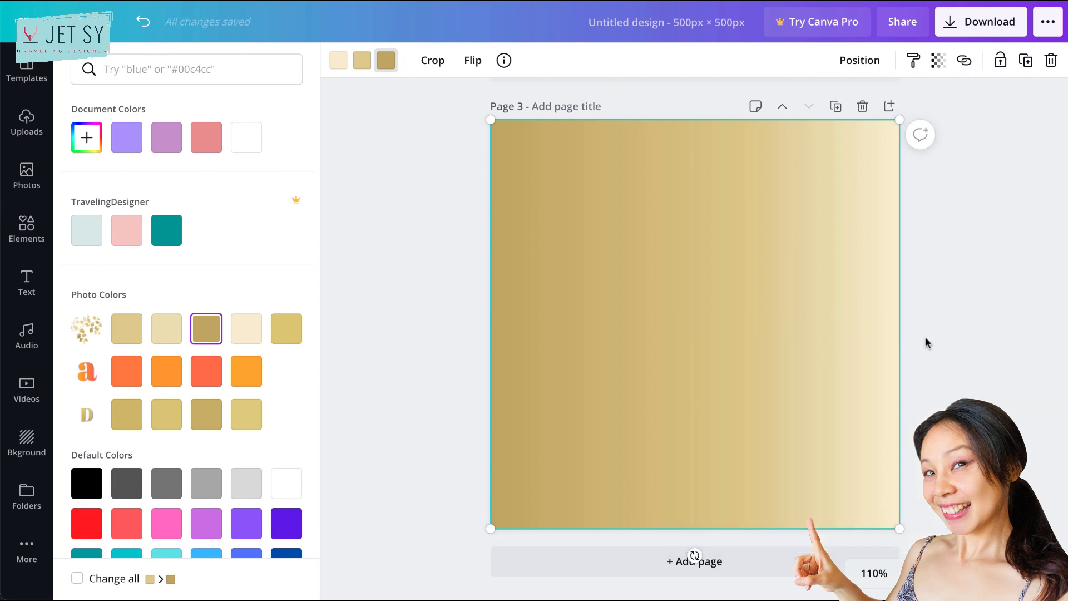
- Show the uploaded images and delete the gold gradient square from page 3
{"action": "left_click", "coordinate": [27, 122]}
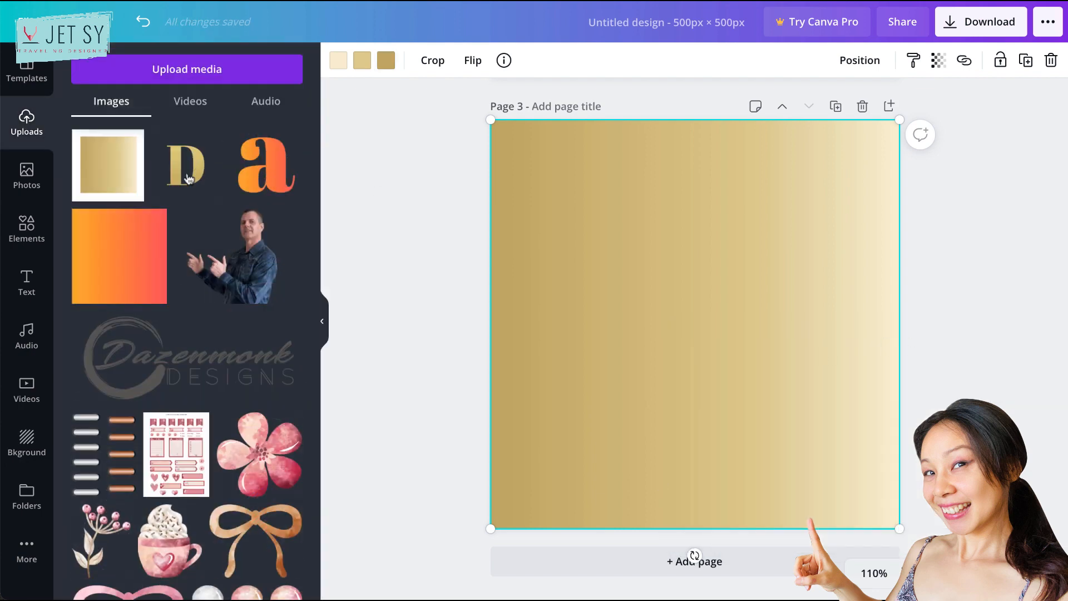
{"action": "left_click", "coordinate": [916, 250]}
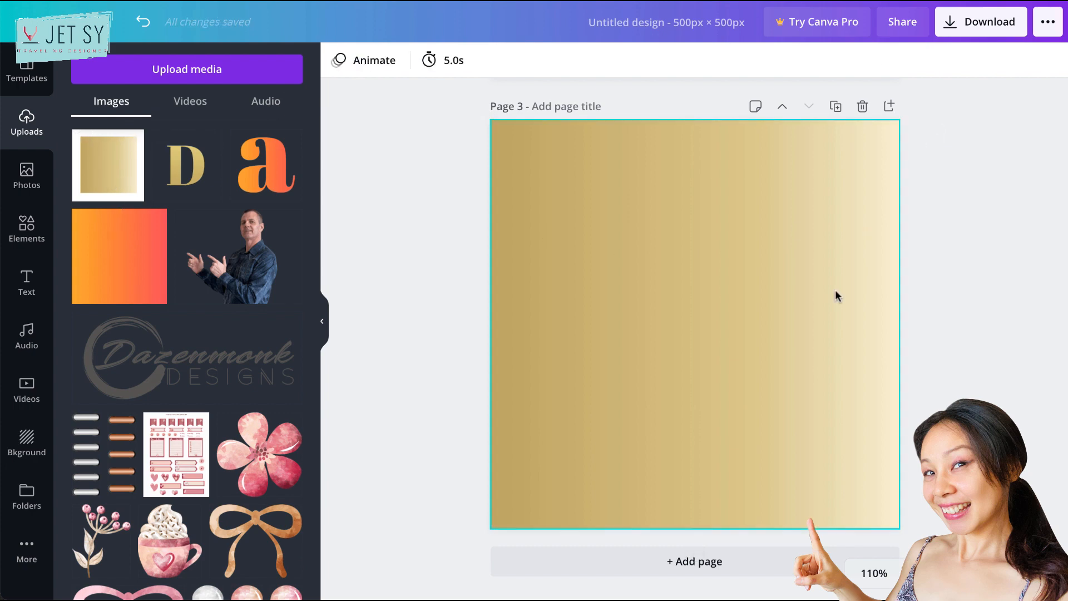
{"action": "left_click", "coordinate": [836, 292]}
{"action": "key", "text": "Delete"}
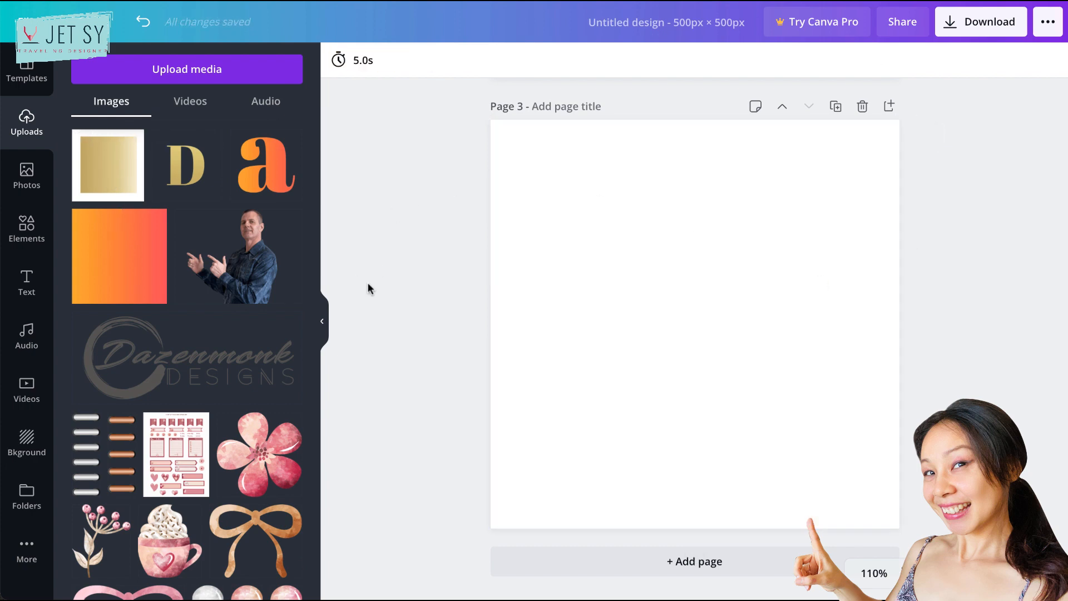
- Search the elements for "abril face frame" and add the capital letter D frame to page 3
{"action": "left_click", "coordinate": [25, 238]}
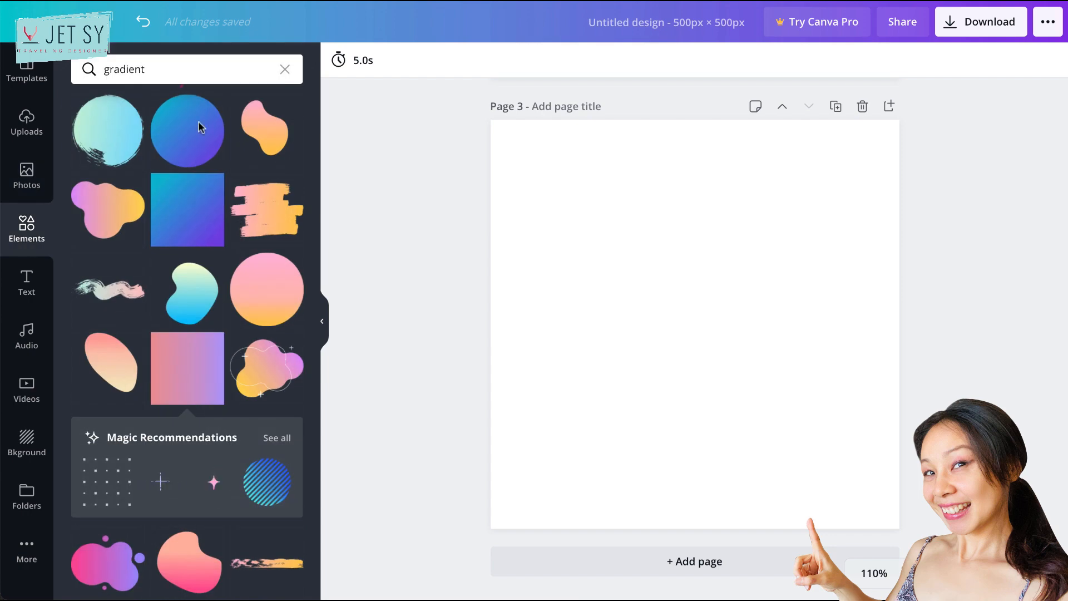
{"action": "left_click", "coordinate": [201, 63]}
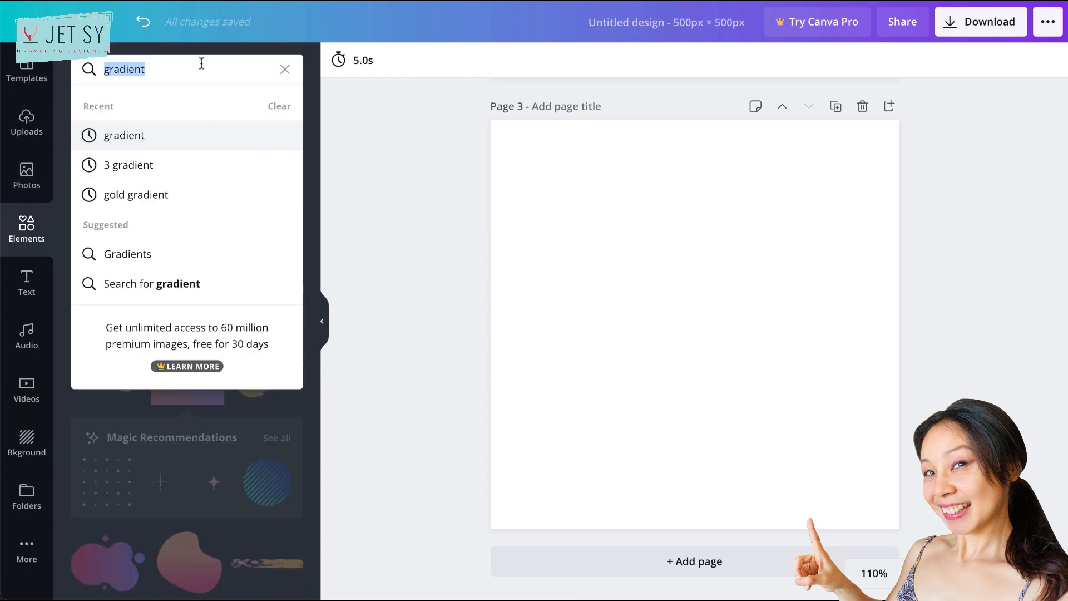
{"action": "type", "text": "abril"}
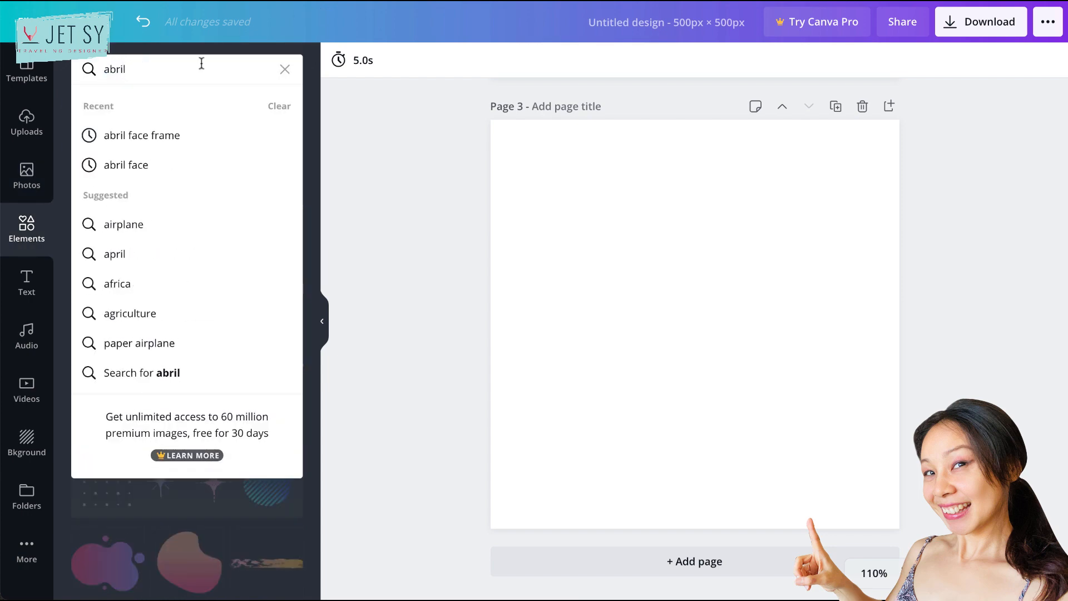
{"action": "left_click", "coordinate": [172, 136]}
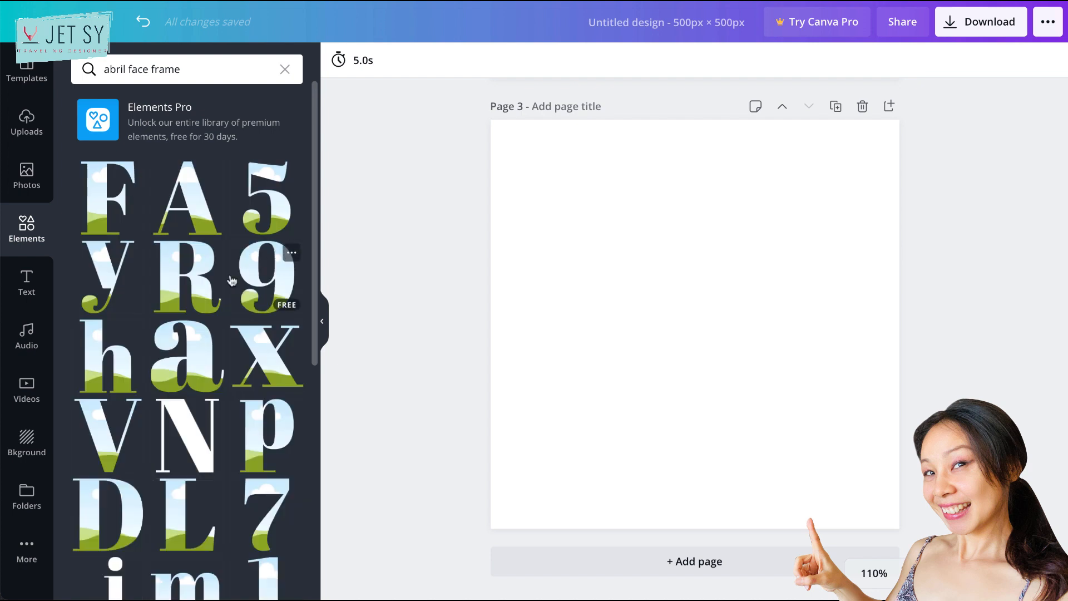
{"action": "scroll", "coordinate": [189, 356], "scroll_direction": "down", "scroll_amount": 5}
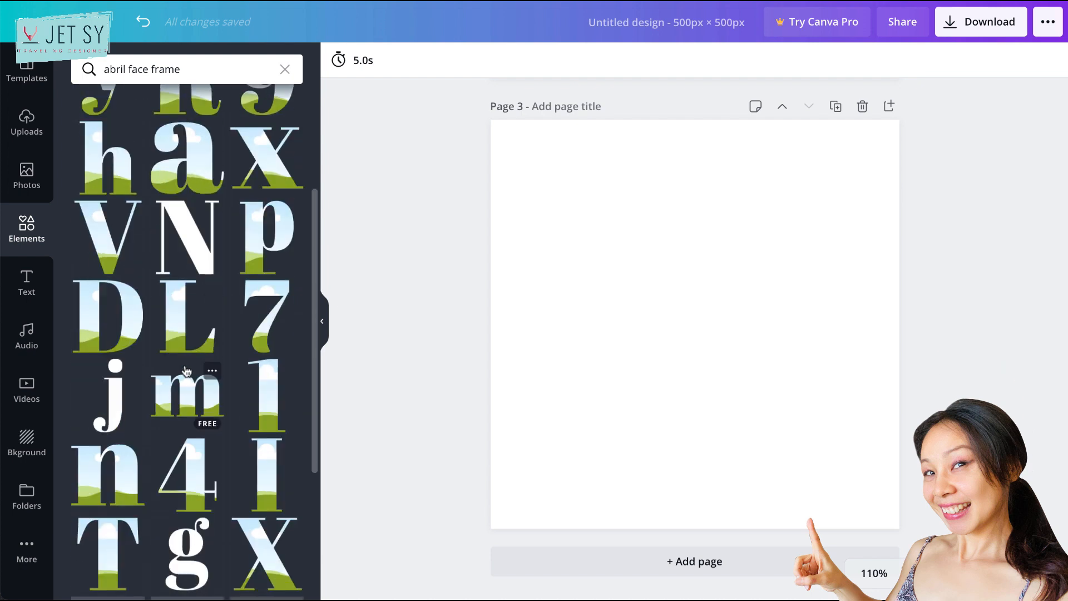
{"action": "left_click", "coordinate": [125, 332]}
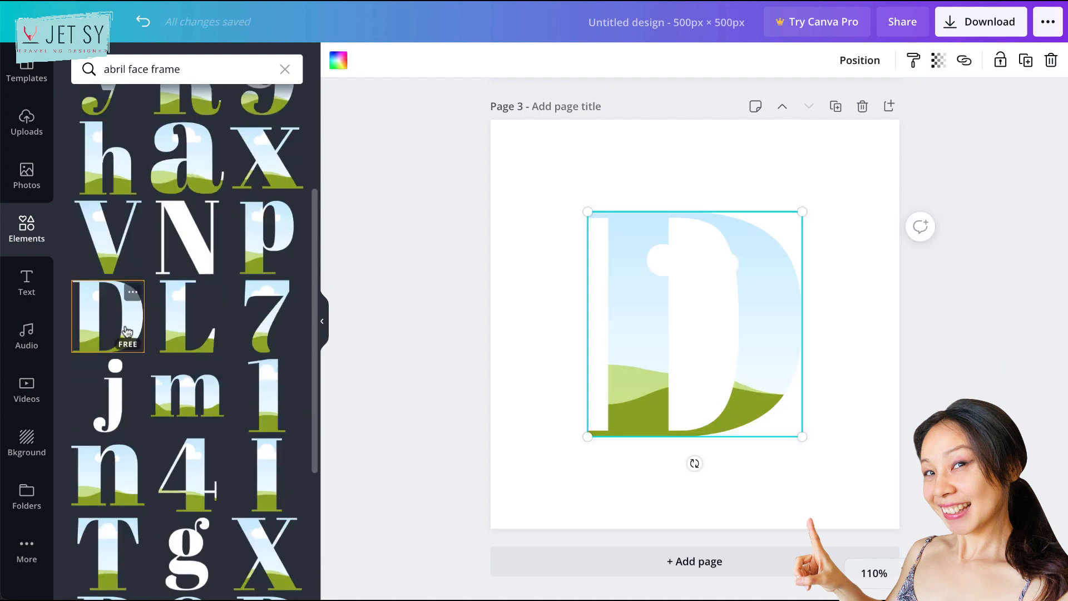
- Enlarge the letter D frame from two opposite corners so it fills most of page 3, and deselect it
{"action": "left_click_drag", "start_coordinate": [588, 437], "coordinate": [550, 476]}
{"action": "left_click_drag", "start_coordinate": [802, 212], "coordinate": [851, 164]}
{"action": "left_click", "coordinate": [503, 257]}
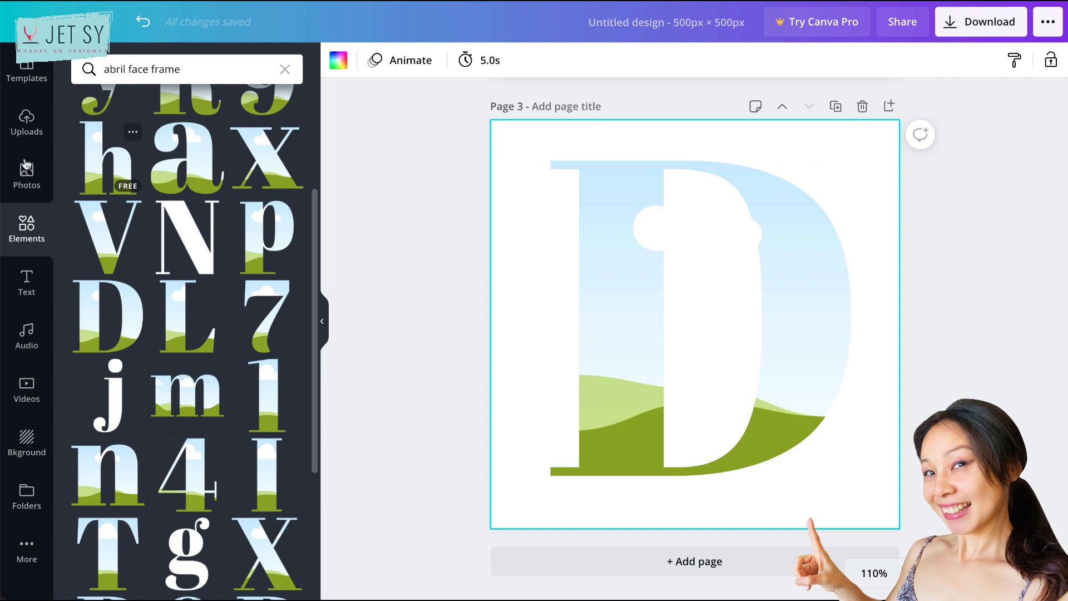
- Fill the letter D frame with the uploaded gold gradient image, then enlarge and reposition the image inside it to cover the whole letter
{"action": "left_click", "coordinate": [28, 137]}
{"action": "left_click_drag", "start_coordinate": [108, 161], "coordinate": [595, 287]}
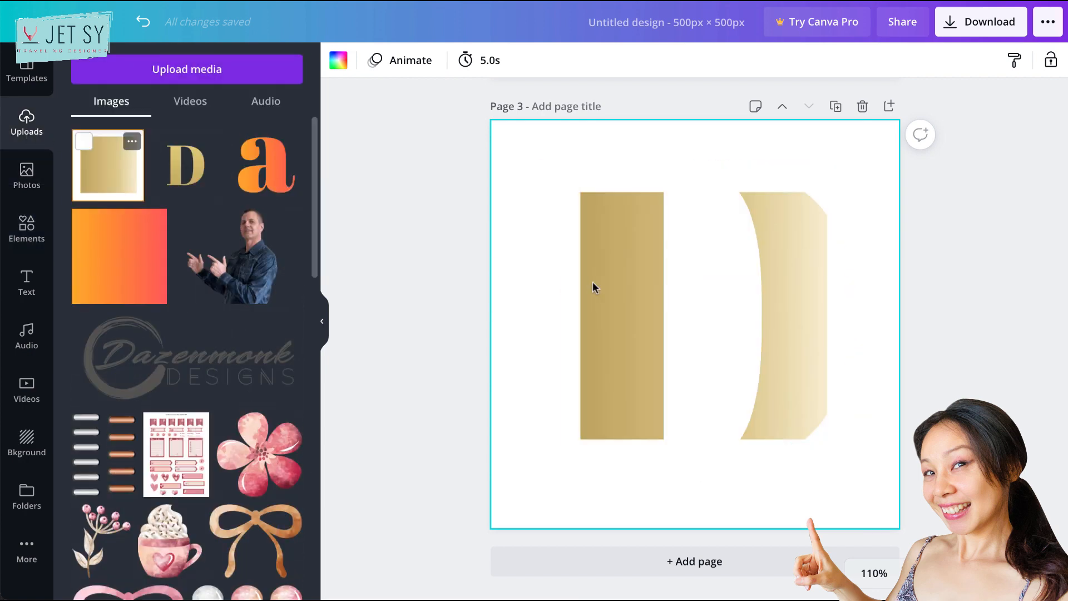
{"action": "double_click", "coordinate": [816, 268]}
{"action": "left_click_drag", "start_coordinate": [858, 158], "coordinate": [952, 60]}
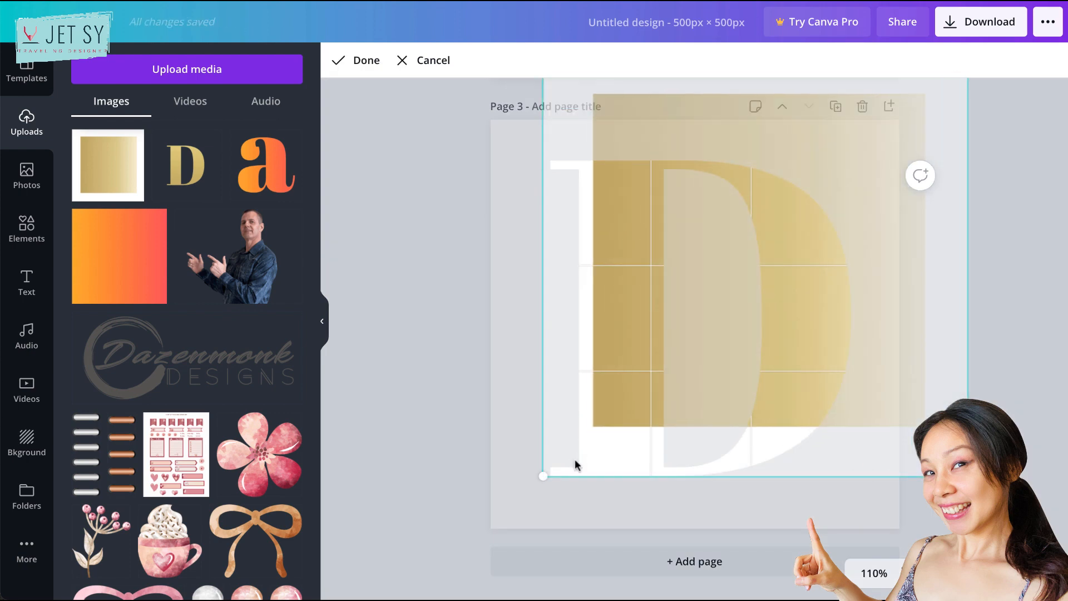
{"action": "left_click_drag", "start_coordinate": [543, 476], "coordinate": [467, 552]}
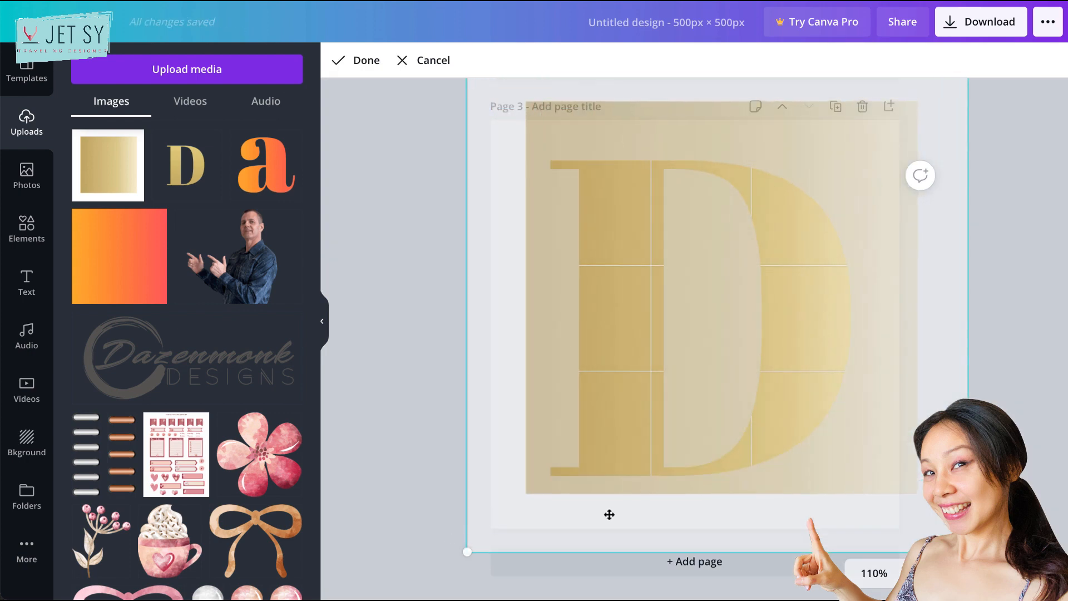
{"action": "left_click_drag", "start_coordinate": [759, 401], "coordinate": [740, 414]}
{"action": "key", "text": "Return"}
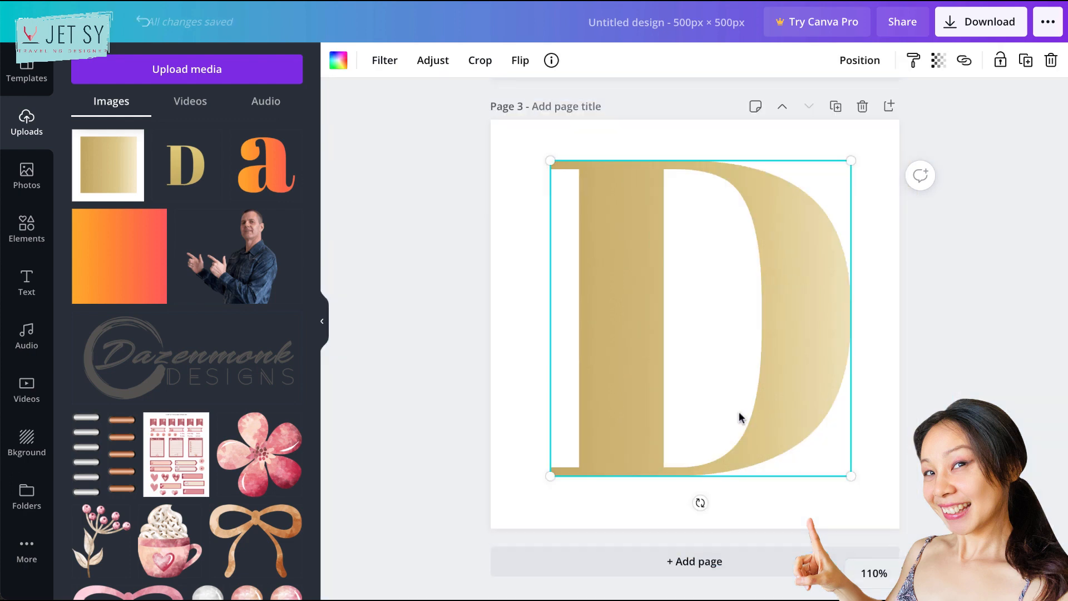
{"action": "left_click", "coordinate": [912, 419]}
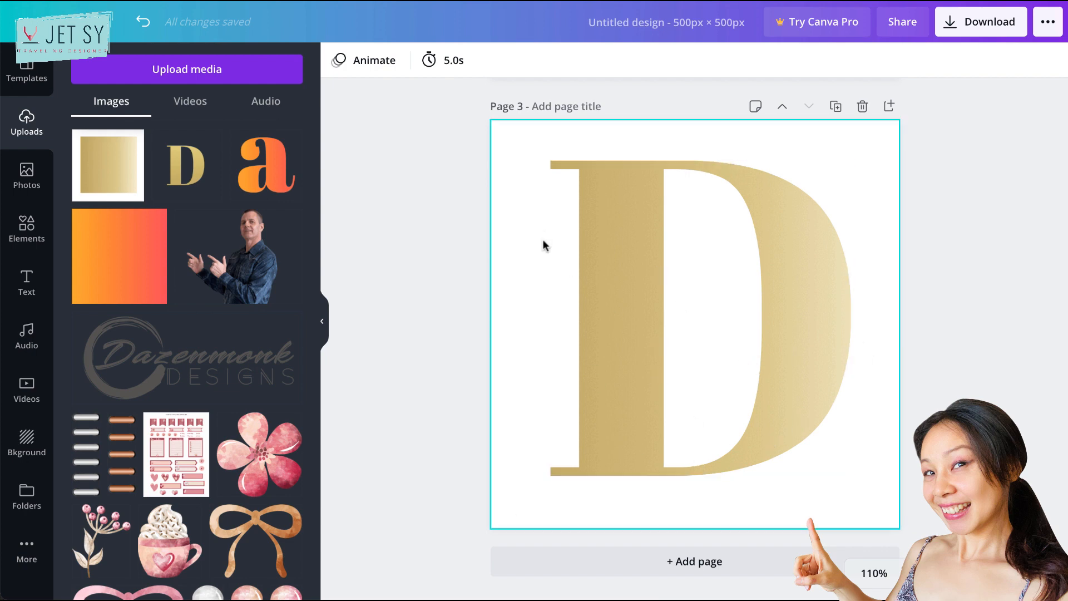
- Review the decorated letter D on page 2 and the PNG download options for the gold letter design
{"action": "scroll", "coordinate": [626, 245], "scroll_direction": "up", "scroll_amount": 5}
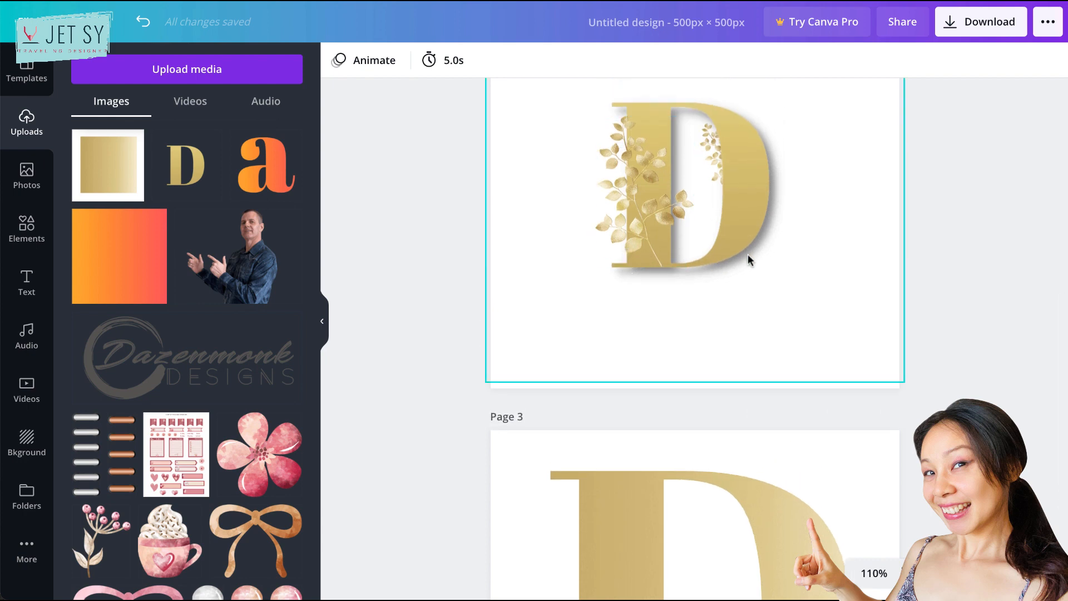
{"action": "scroll", "coordinate": [537, 421], "scroll_direction": "down", "scroll_amount": 4}
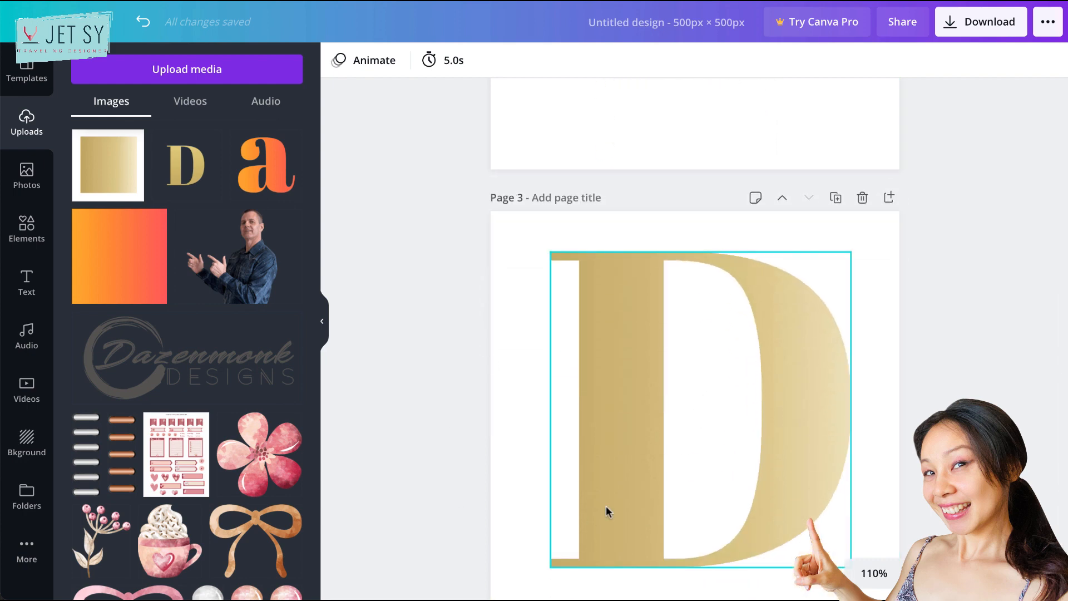
{"action": "scroll", "coordinate": [597, 492], "scroll_direction": "down", "scroll_amount": 1}
{"action": "scroll", "coordinate": [598, 492], "scroll_direction": "down", "scroll_amount": 1}
{"action": "left_click", "coordinate": [635, 378]}
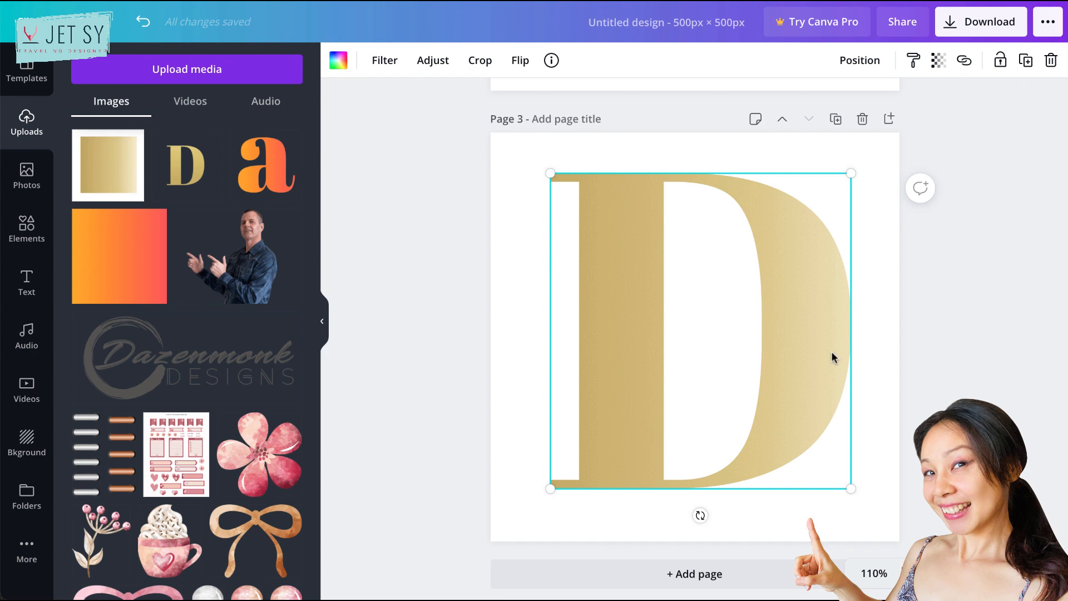
{"action": "left_click", "coordinate": [966, 26]}
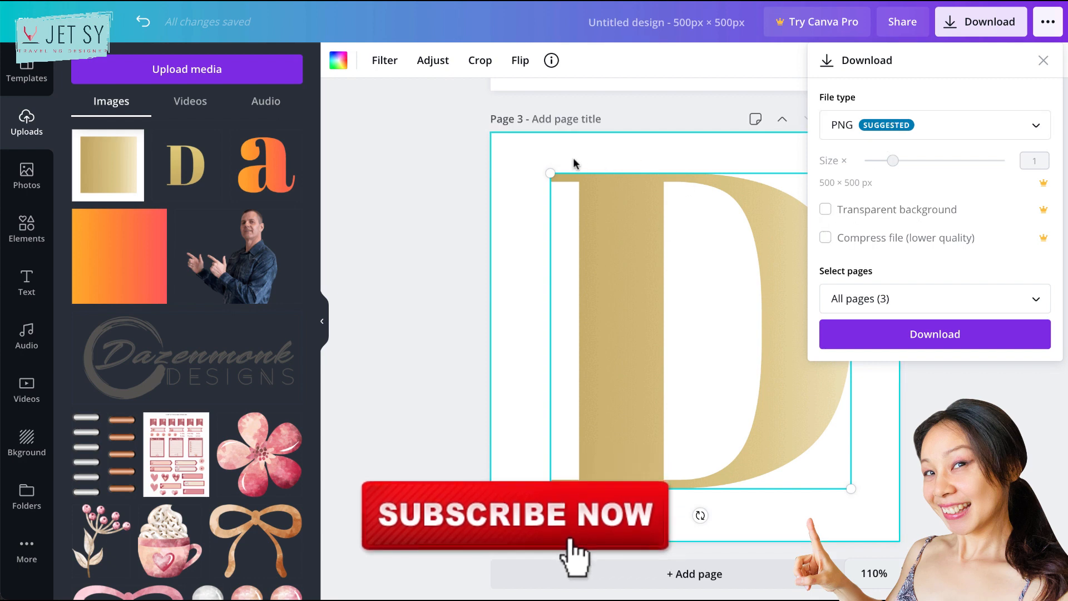
{"action": "left_click", "coordinate": [522, 161]}
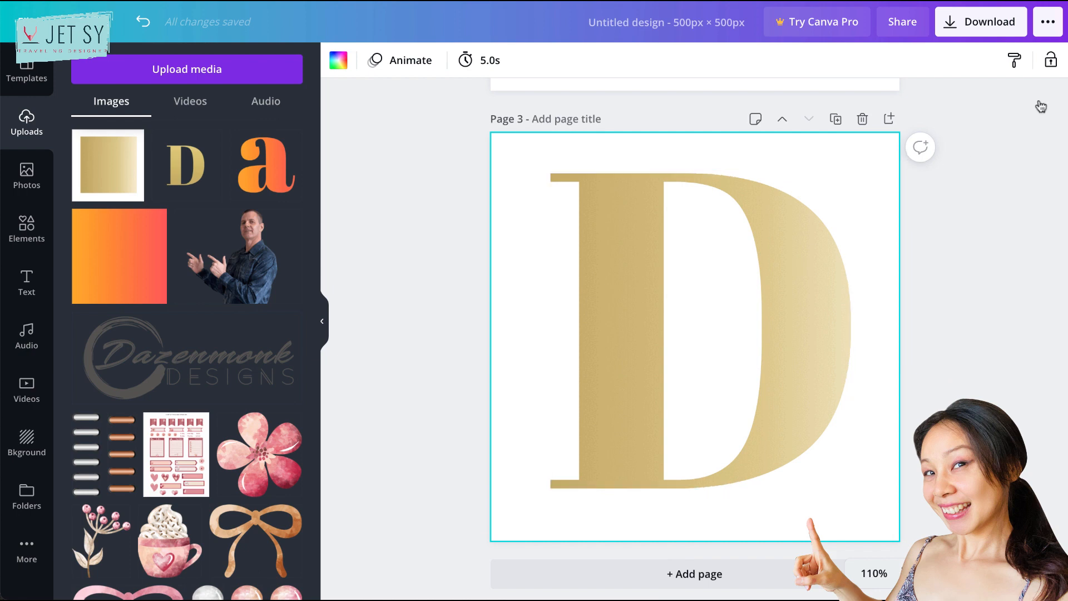
{"action": "left_click", "coordinate": [966, 34]}
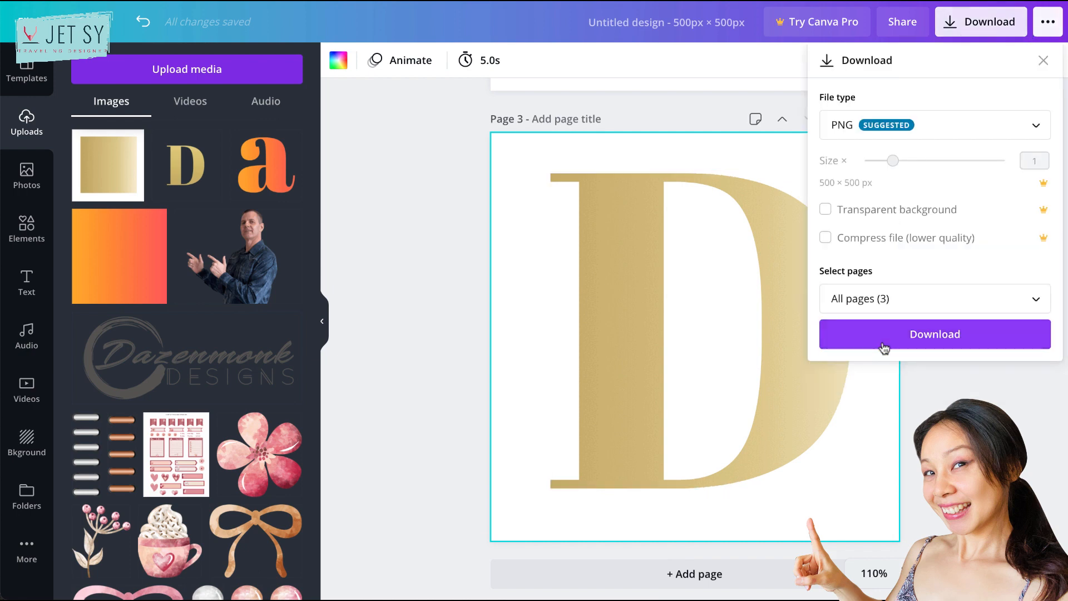
{"action": "left_click", "coordinate": [928, 373]}
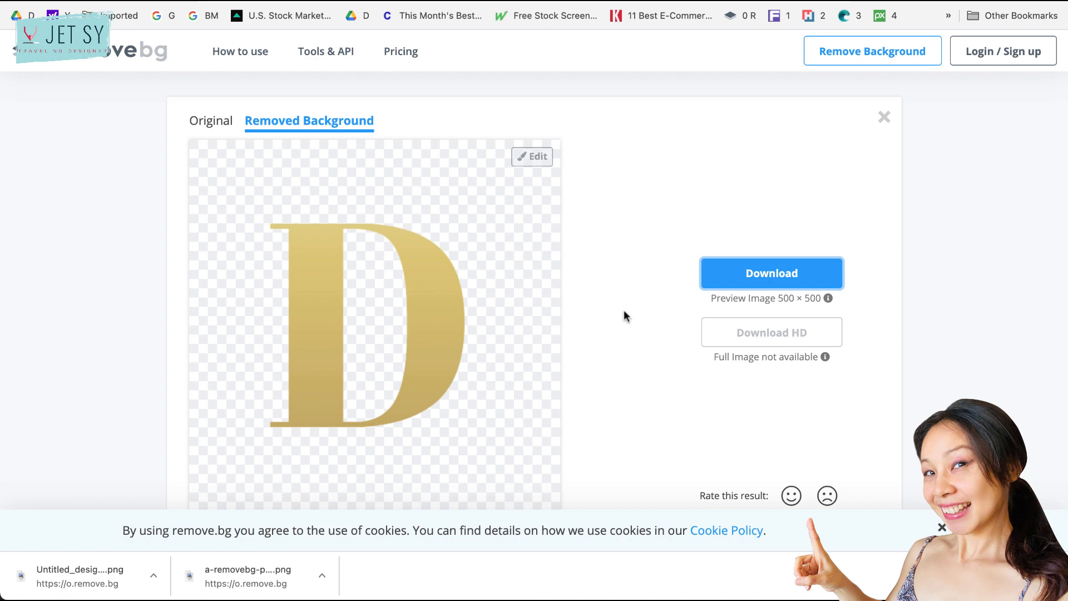
- Switch back from remove.bg to the Canva design and delete the gradient-filled letter D frame from page 3
{"action": "key", "text": "super+Tab"}
{"action": "key", "text": "super+Tab"}
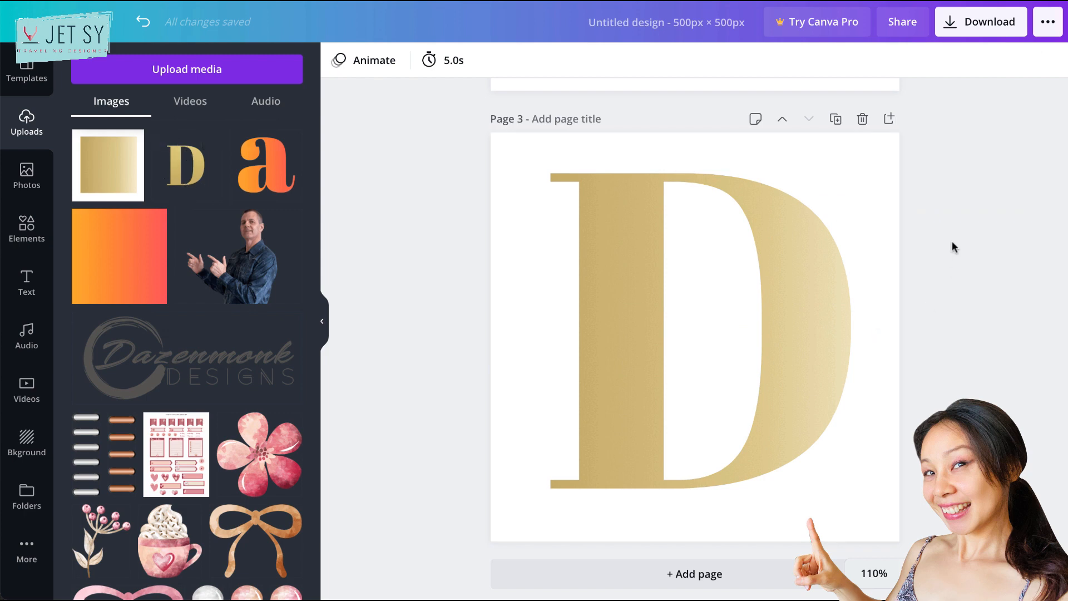
{"action": "left_click_drag", "start_coordinate": [952, 239], "coordinate": [648, 445]}
{"action": "key", "text": "Delete"}
{"action": "key", "text": "super+z"}
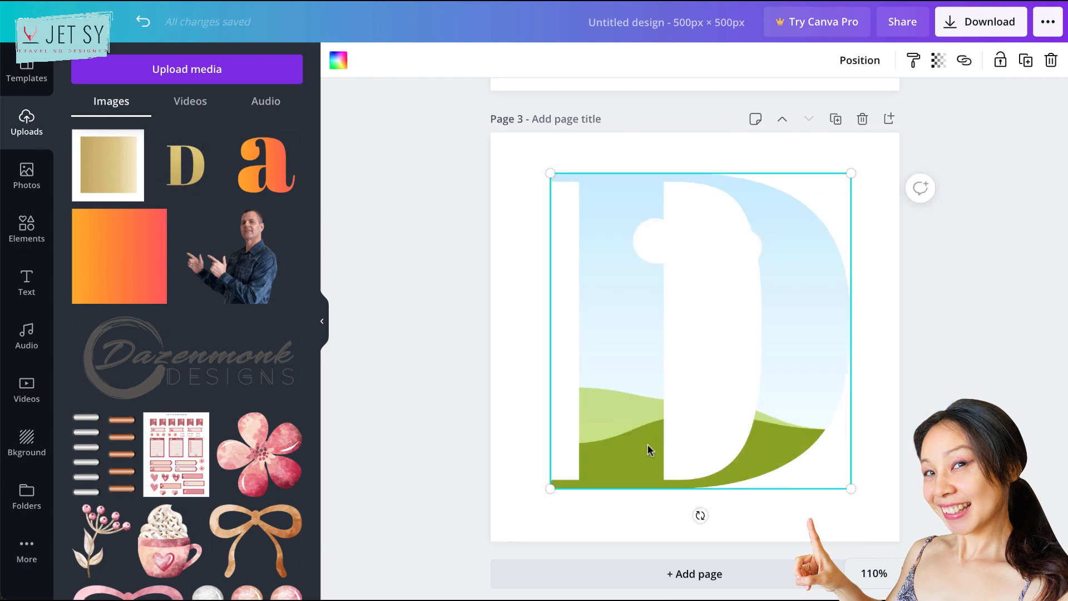
{"action": "key", "text": "Delete"}
- Add the uploaded background-free gold letter D to page 3, enlarge it to about the page's size and centre it
{"action": "left_click", "coordinate": [181, 171]}
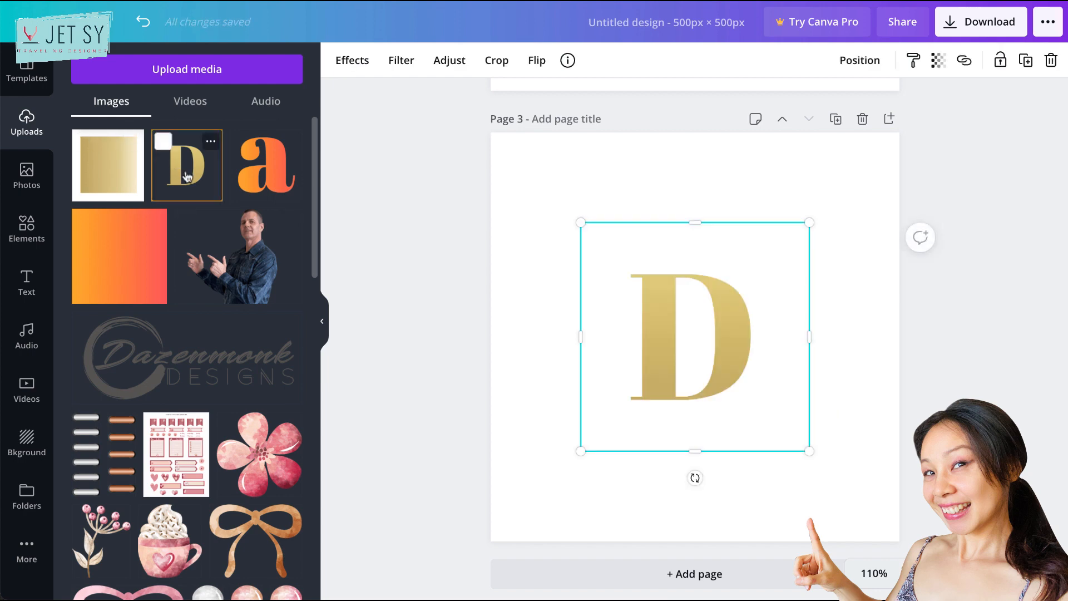
{"action": "left_click_drag", "start_coordinate": [810, 222], "coordinate": [914, 134]}
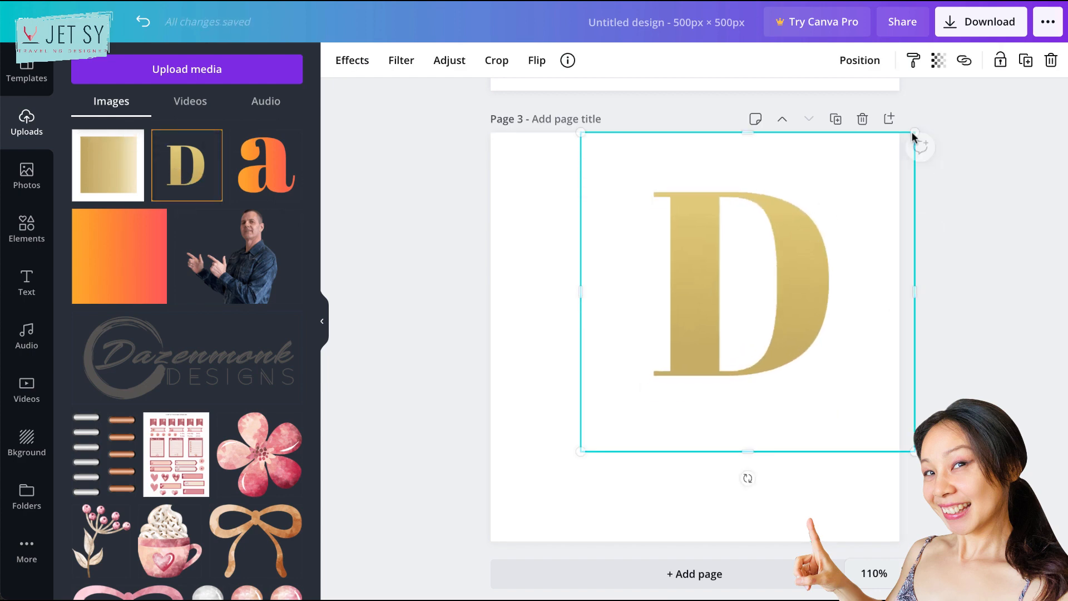
{"action": "left_click_drag", "start_coordinate": [538, 486], "coordinate": [474, 544]}
{"action": "left_click_drag", "start_coordinate": [814, 423], "coordinate": [768, 381]}
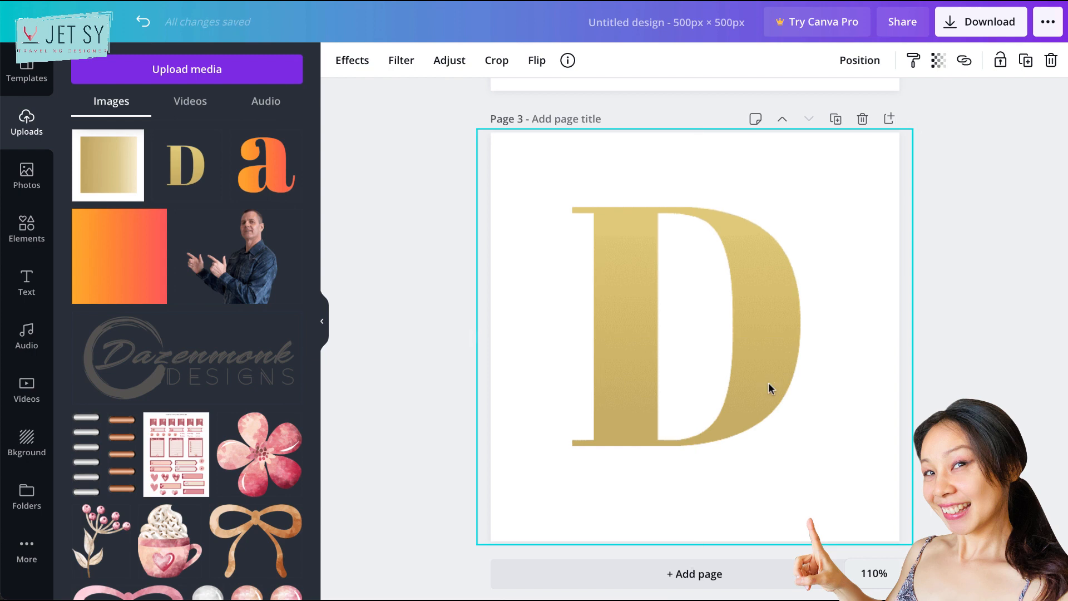
- Apply the Drop shadow effect to the gold letter D on page 3
{"action": "left_click", "coordinate": [345, 62]}
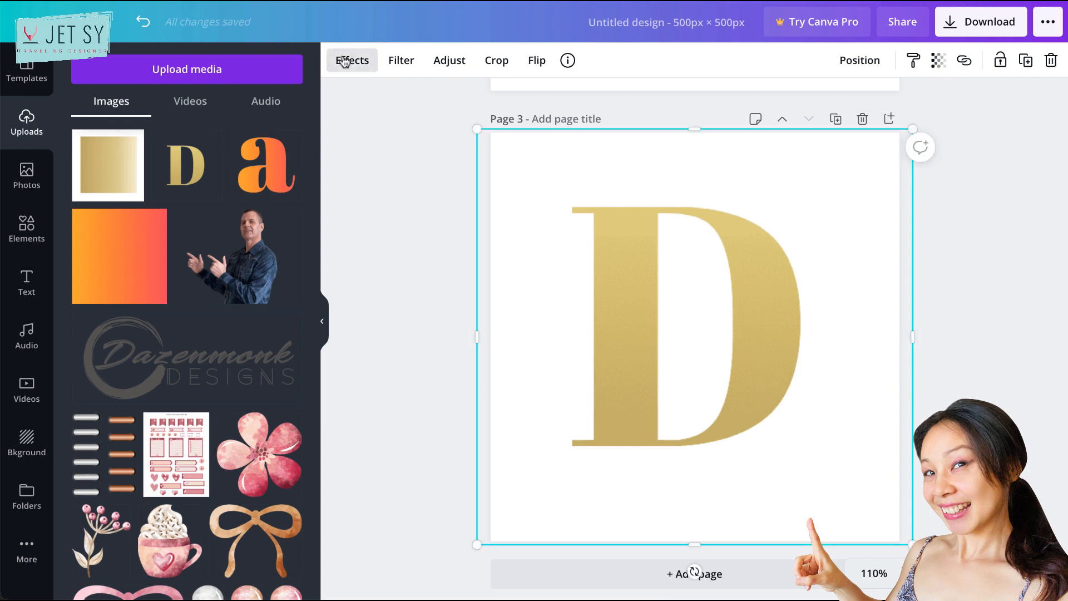
{"action": "scroll", "coordinate": [112, 482], "scroll_direction": "down", "scroll_amount": 9}
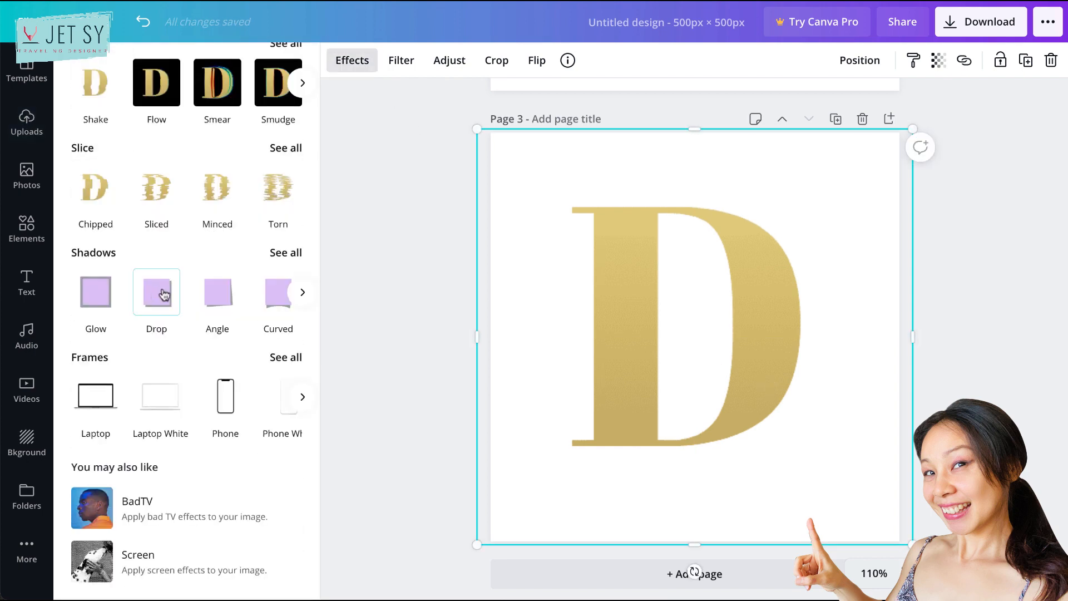
{"action": "left_click", "coordinate": [161, 299]}
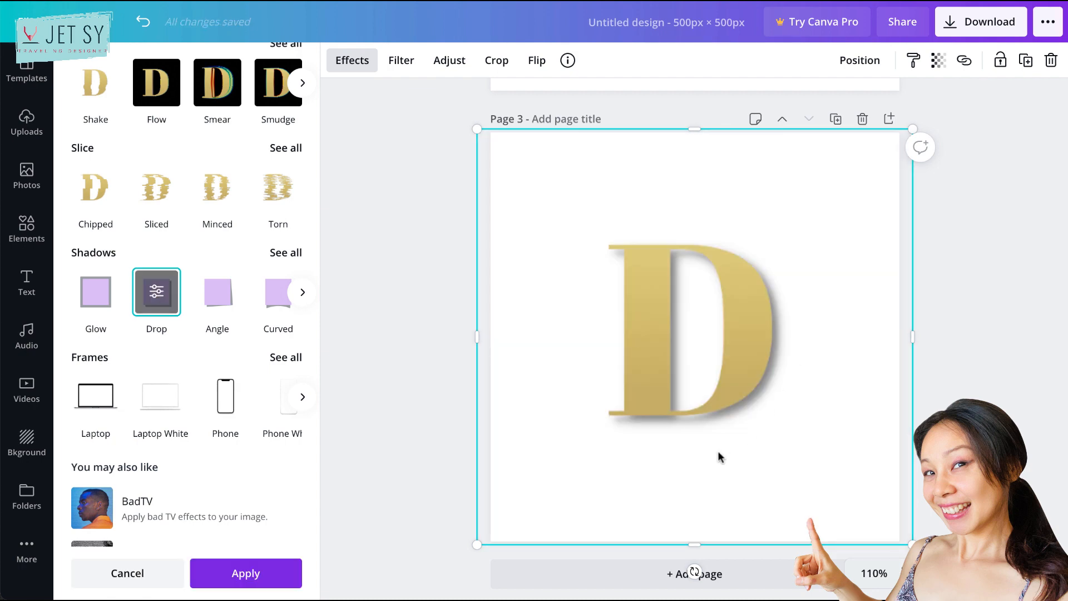
{"action": "left_click", "coordinate": [157, 293]}
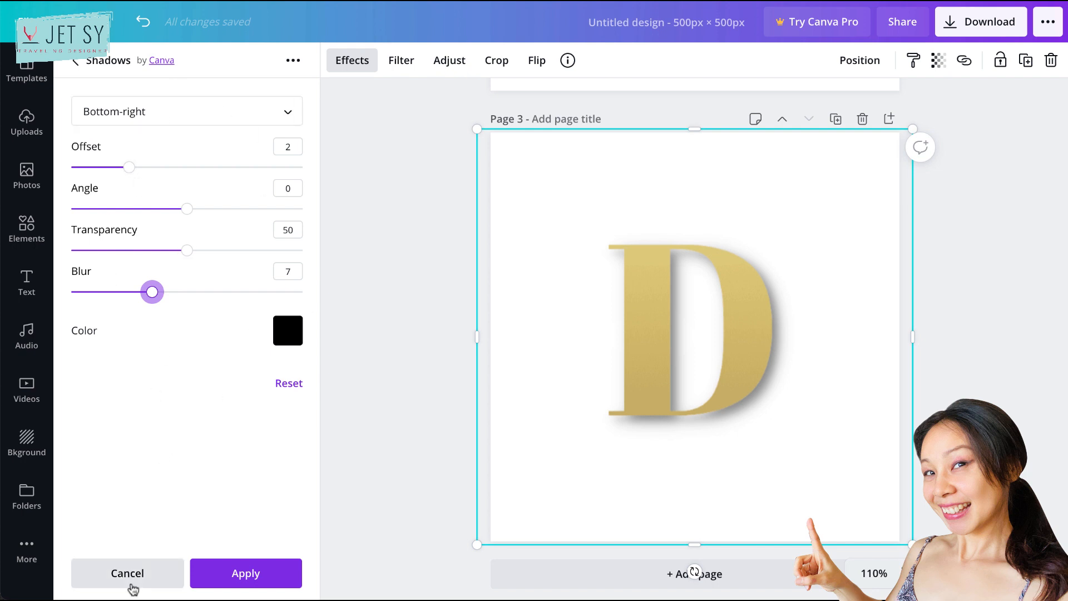
{"action": "left_click", "coordinate": [162, 573]}
{"action": "left_click", "coordinate": [156, 292]}
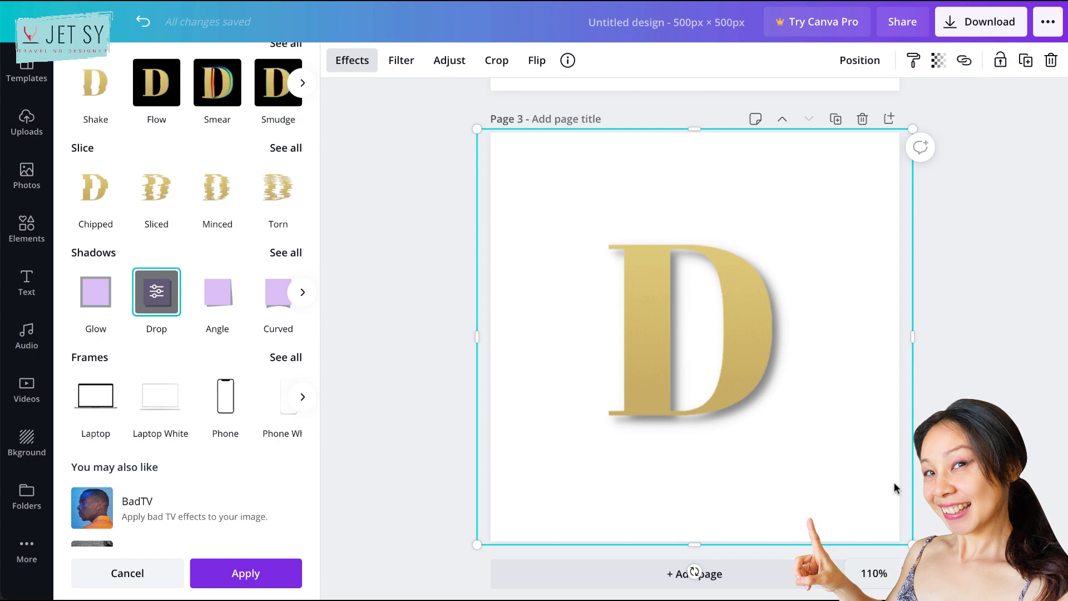
{"action": "left_click", "coordinate": [246, 573]}
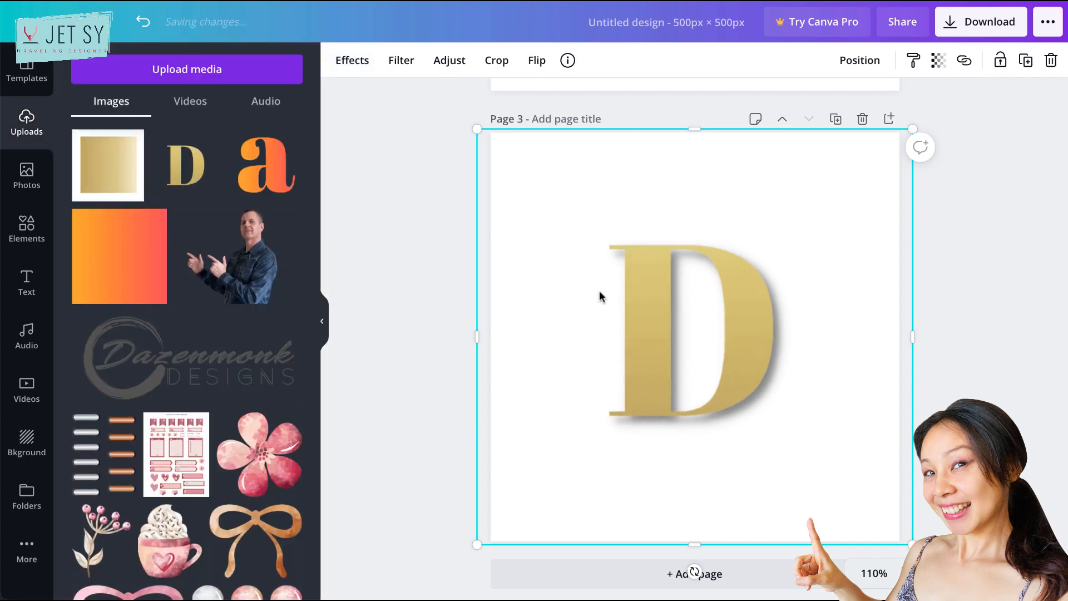
- Search the elements for "gold Leaves" and add the free gold leaf branch to page 3
{"action": "left_click", "coordinate": [37, 233]}
{"action": "left_click", "coordinate": [193, 68]}
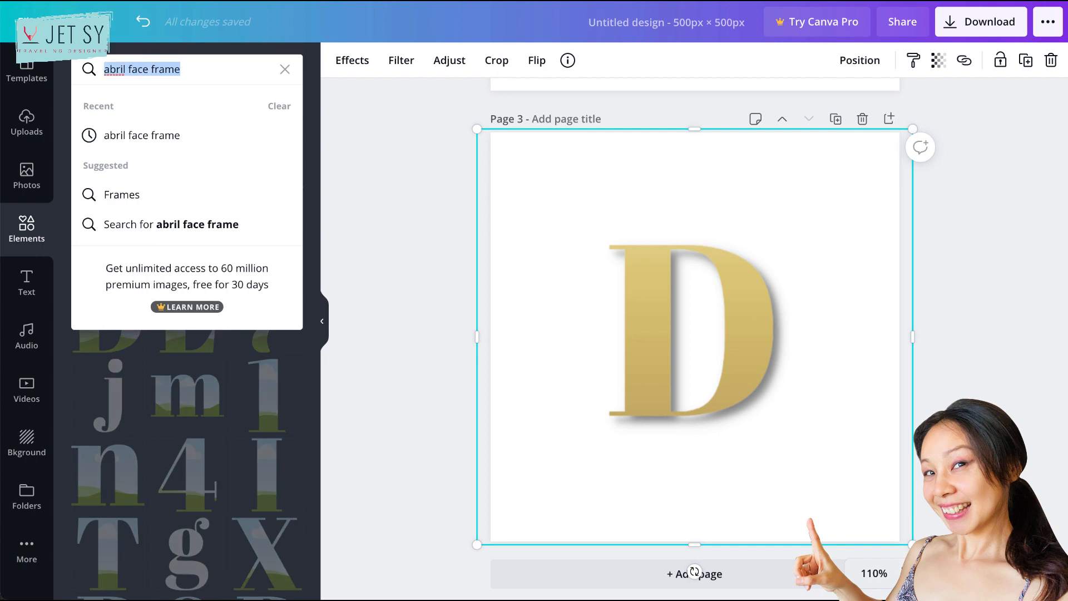
{"action": "type", "text": "GOLD"}
{"action": "left_click", "coordinate": [169, 133]}
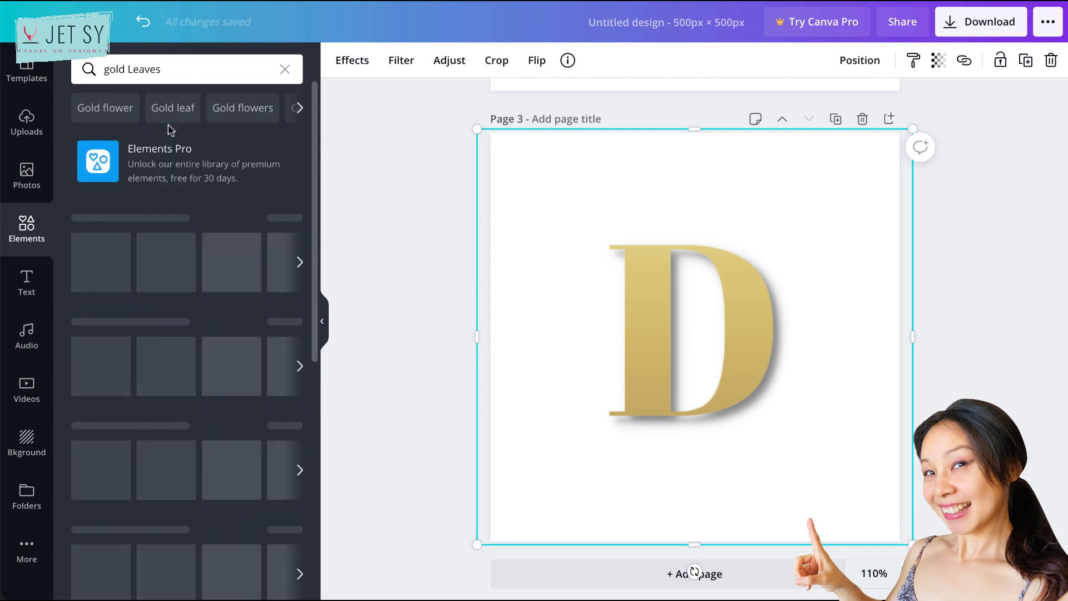
{"action": "left_click", "coordinate": [108, 232]}
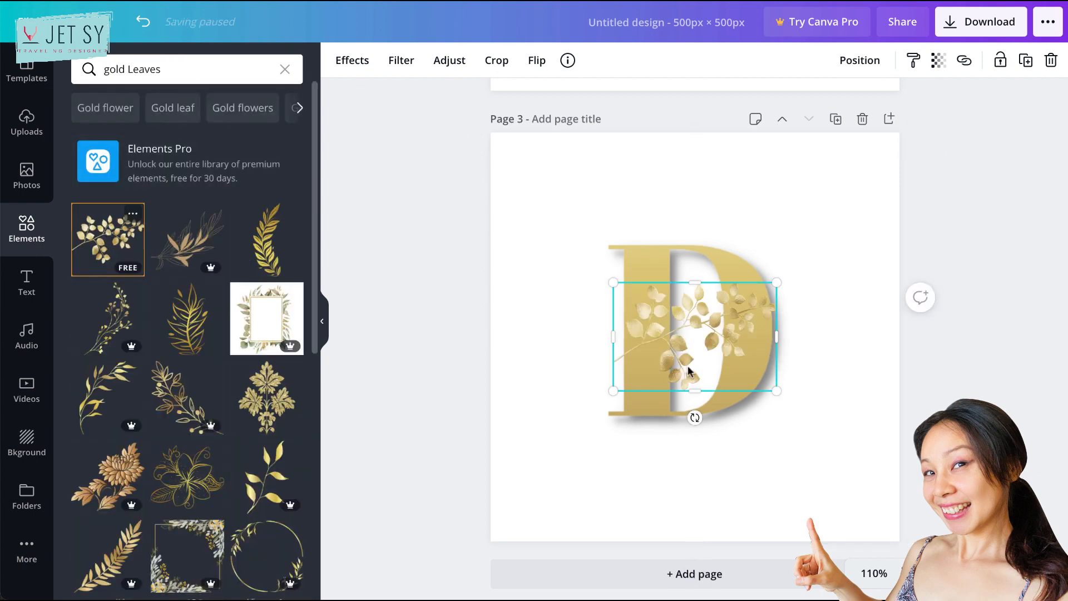
- Rotate the leaf branch nearly upright, shrink it to about 168 × 112, and place it over the letter D's vertical stem
{"action": "left_click_drag", "start_coordinate": [696, 417], "coordinate": [795, 361]}
{"action": "left_click_drag", "start_coordinate": [726, 413], "coordinate": [723, 410]}
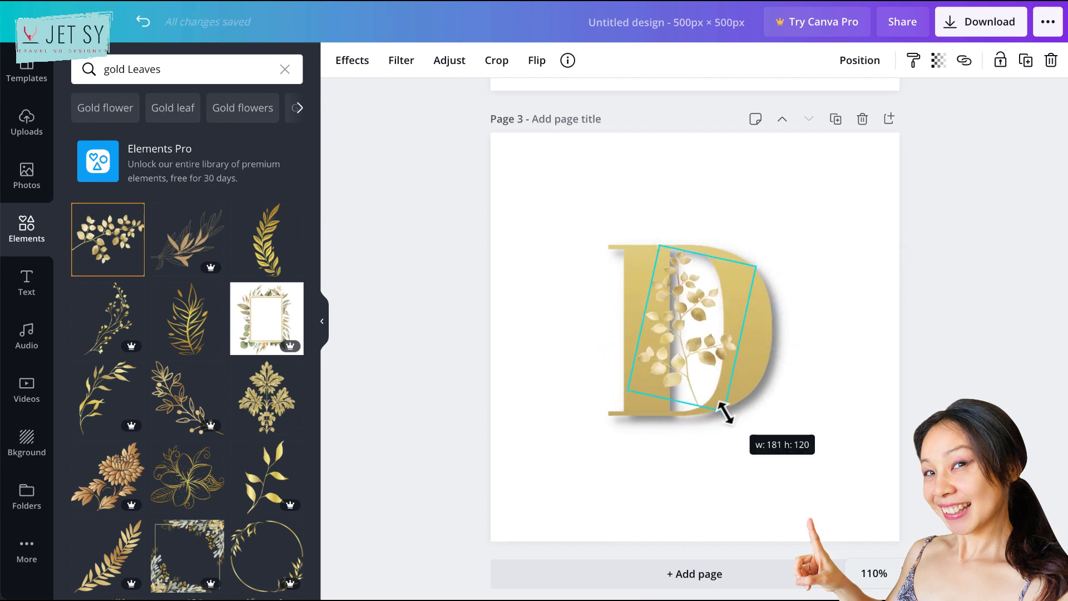
{"action": "left_click_drag", "start_coordinate": [682, 338], "coordinate": [625, 336]}
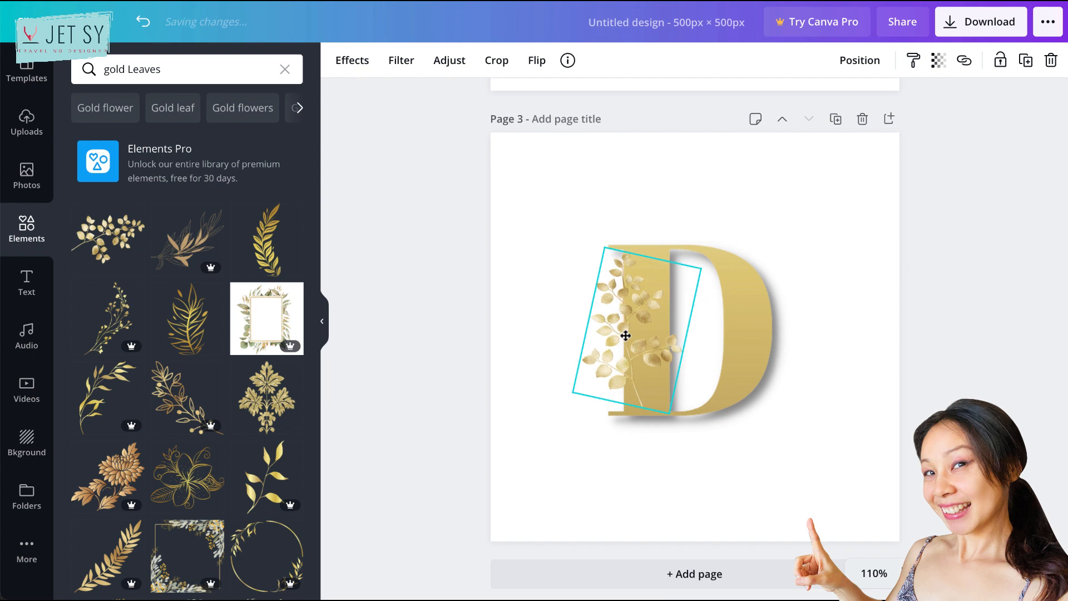
{"action": "left_click_drag", "start_coordinate": [667, 405], "coordinate": [659, 401]}
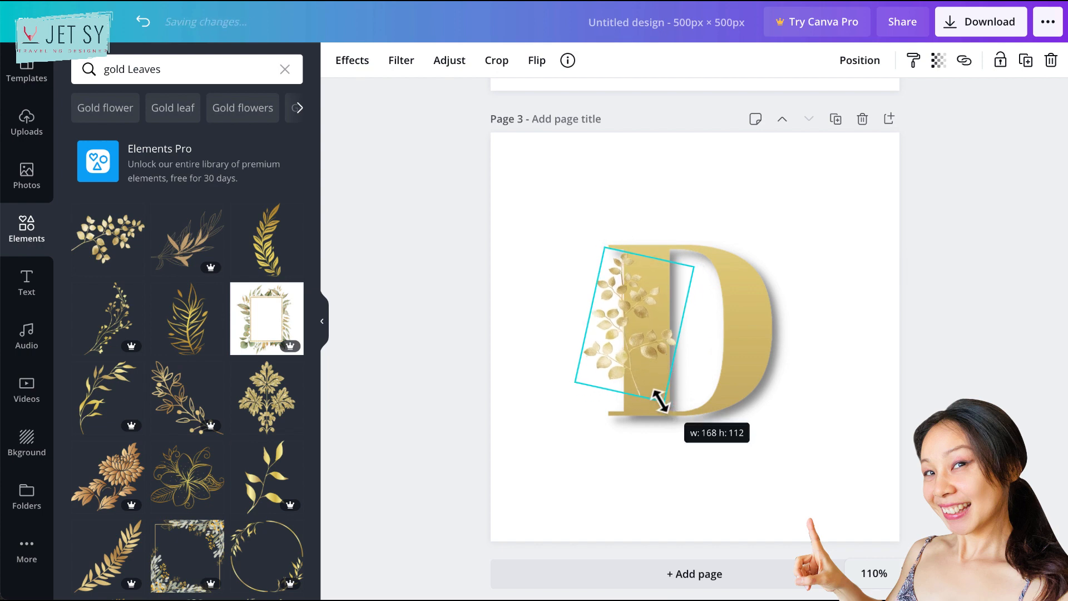
{"action": "mouse_move", "coordinate": [635, 348]}
{"action": "left_mouse_down"}
{"action": "mouse_move", "coordinate": [706, 342]}
{"action": "mouse_move", "coordinate": [701, 353]}
{"action": "mouse_move", "coordinate": [634, 361]}
{"action": "left_mouse_up"}
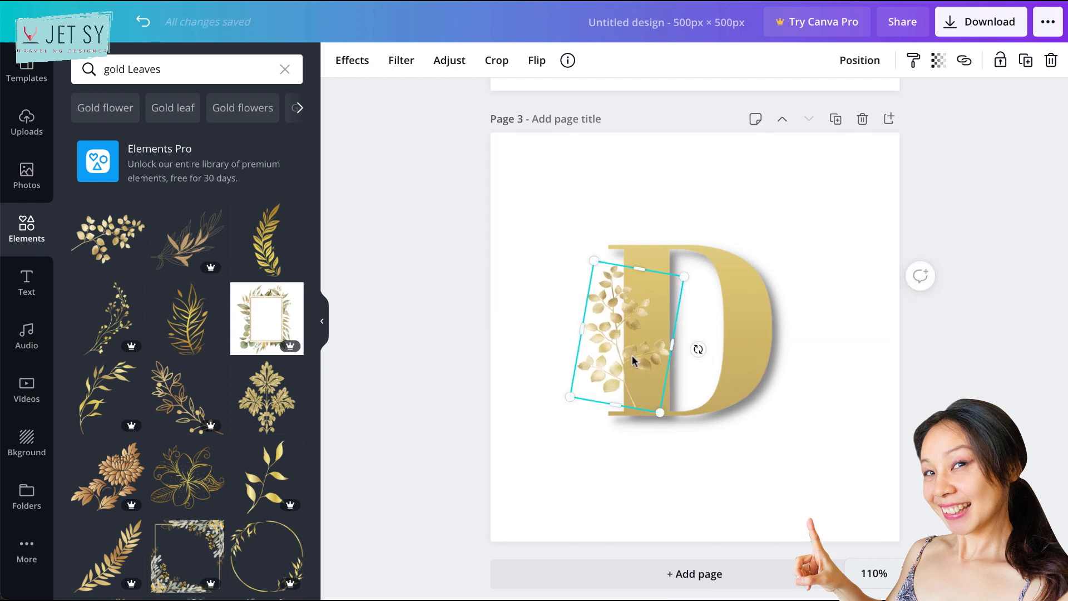
- Duplicate the leaf branch, shrink the copy, and place it over the upper part of the letter D's curve
{"action": "key", "text": "ctrl+d"}
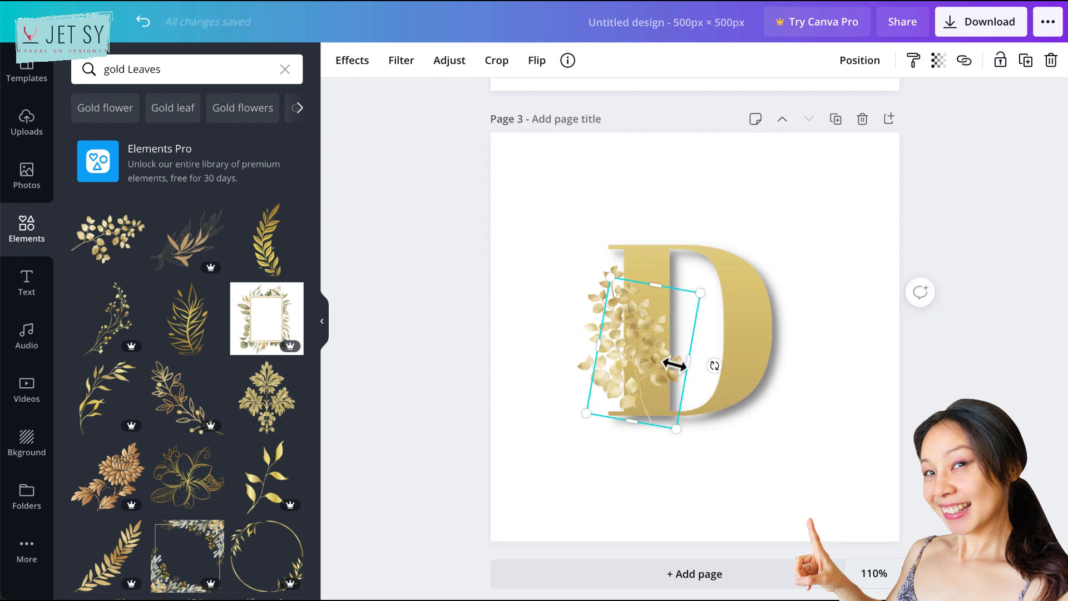
{"action": "left_click_drag", "start_coordinate": [588, 413], "coordinate": [734, 322]}
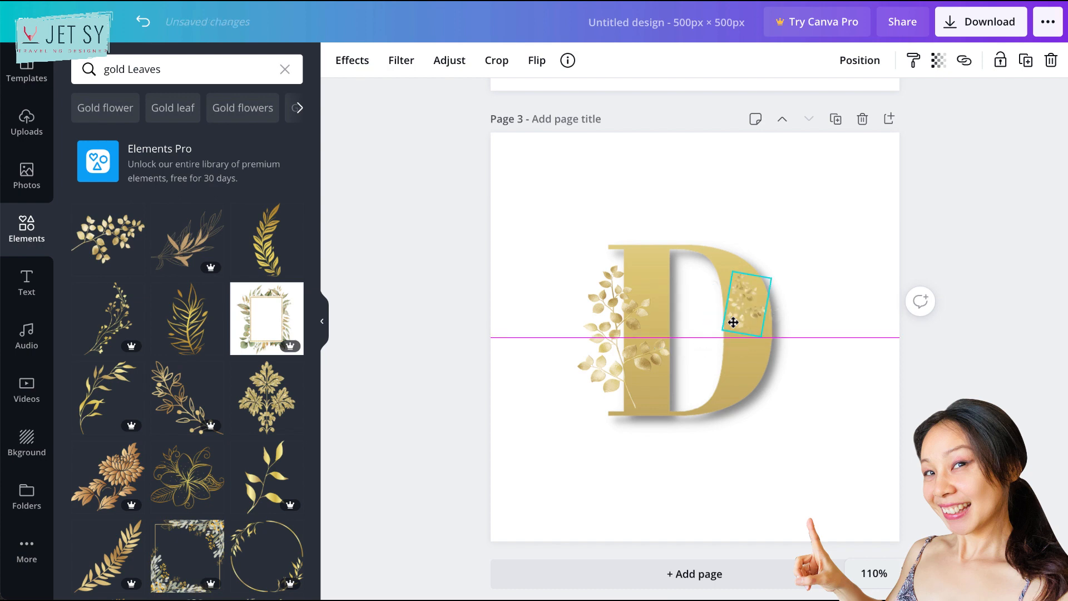